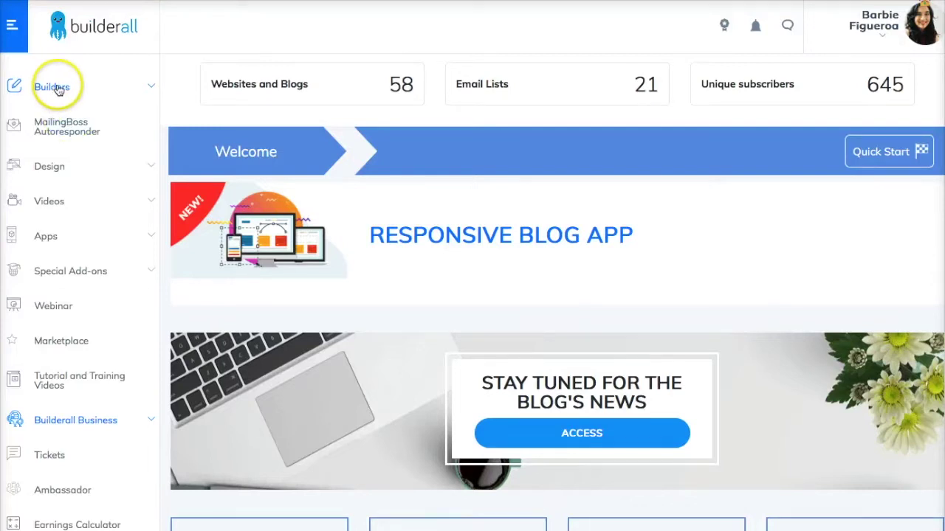
Open the new website template gallery of the Drag and Drop Pixel Perfect builder
left_click(57, 89)
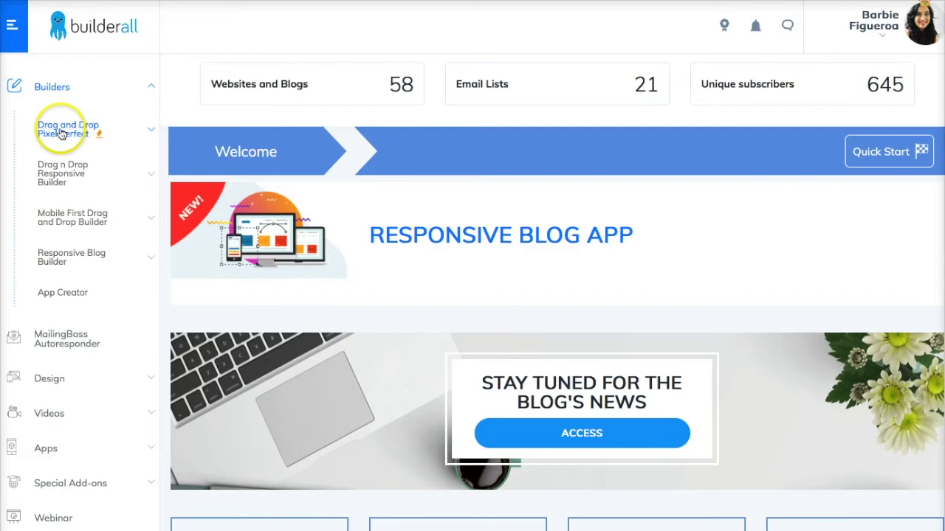
left_click(62, 132)
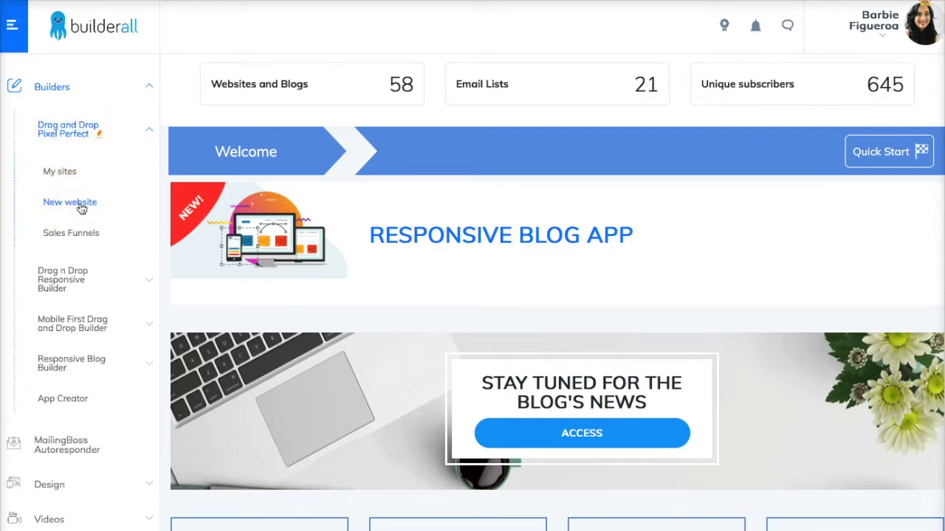
left_click(81, 206)
left_click(72, 235)
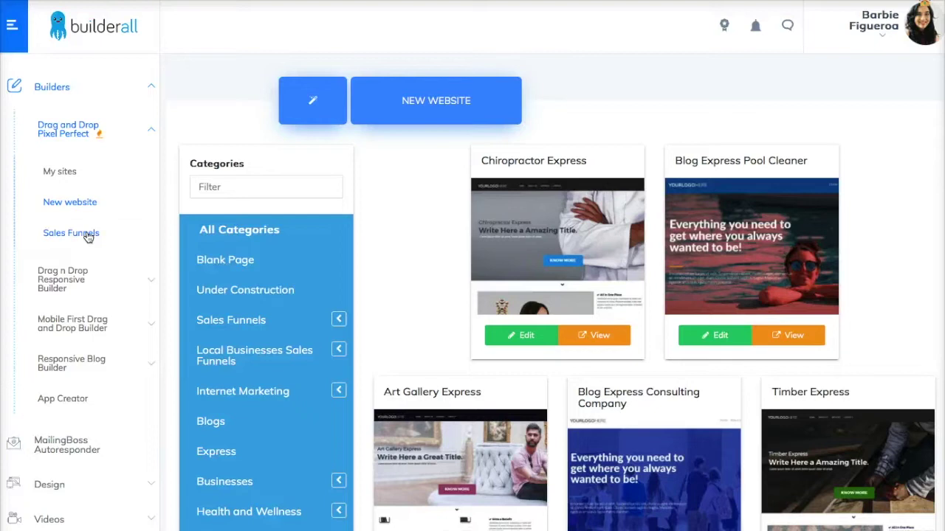
Filter the website templates by the Membership subcategory of Internet Marketing
left_click(264, 260)
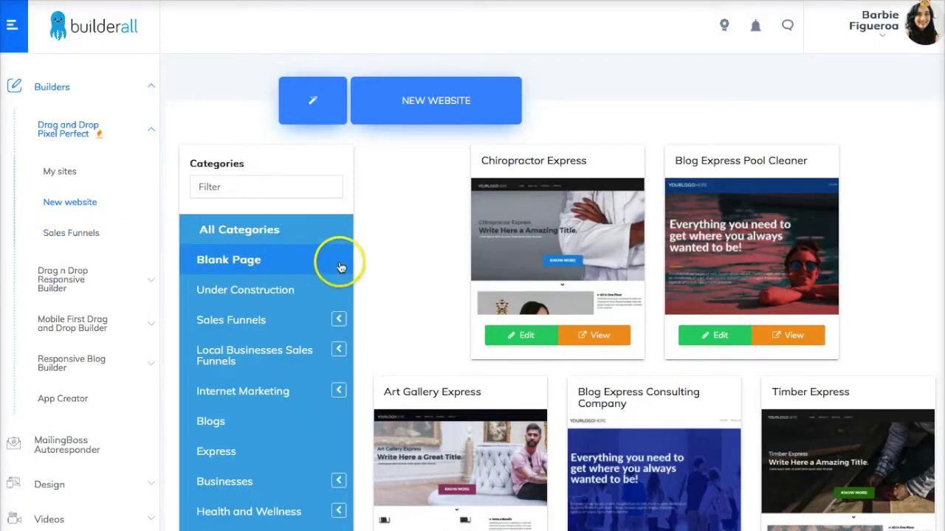
scroll(341, 267, "down", 1)
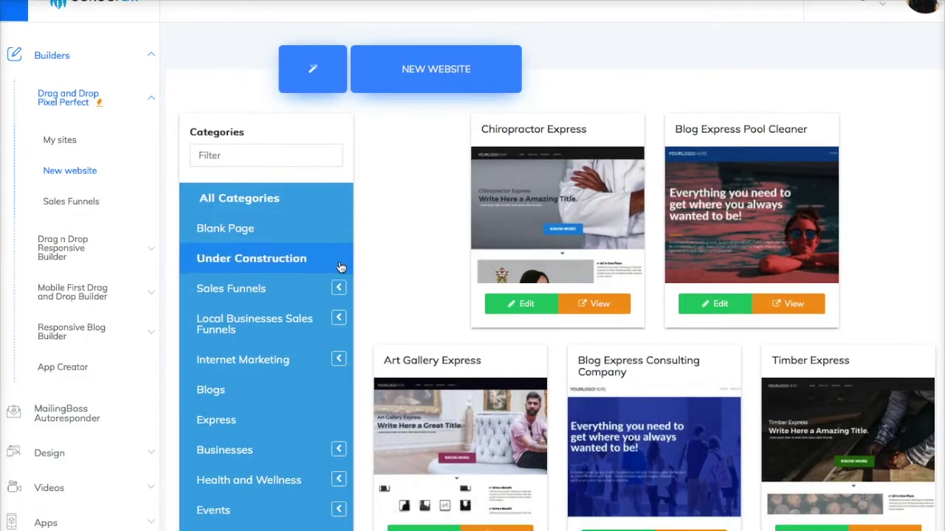
left_click(339, 359)
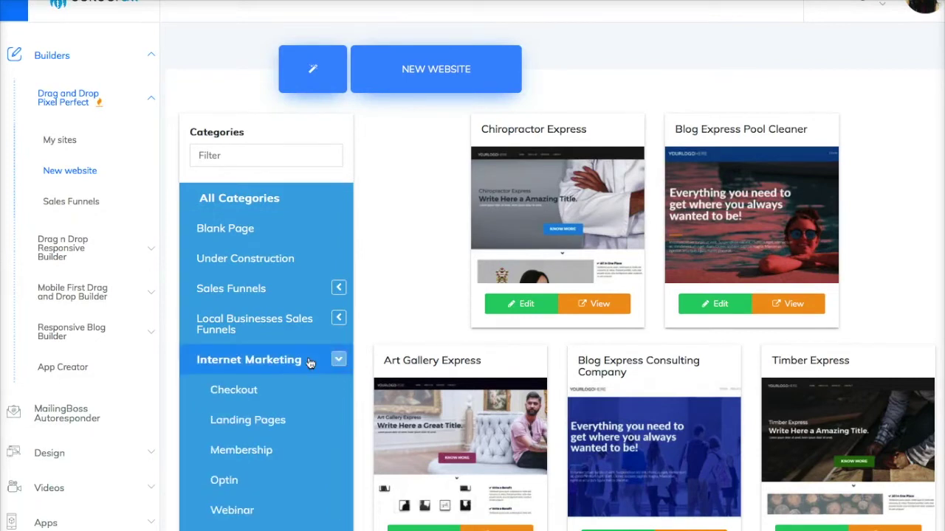
scroll(296, 369, "down", 2)
left_click(267, 391)
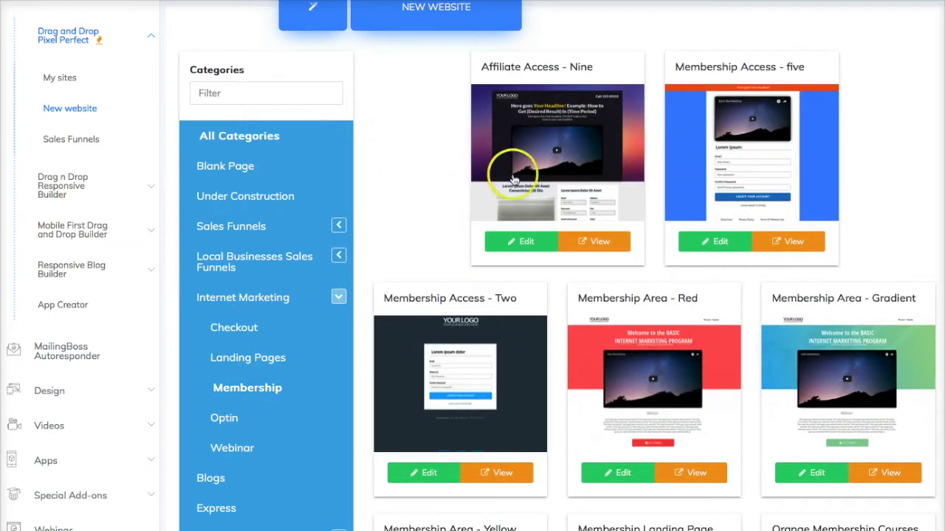
Browse the membership templates and open the Membership Landing Page template for editing
scroll(889, 230, "down", 3)
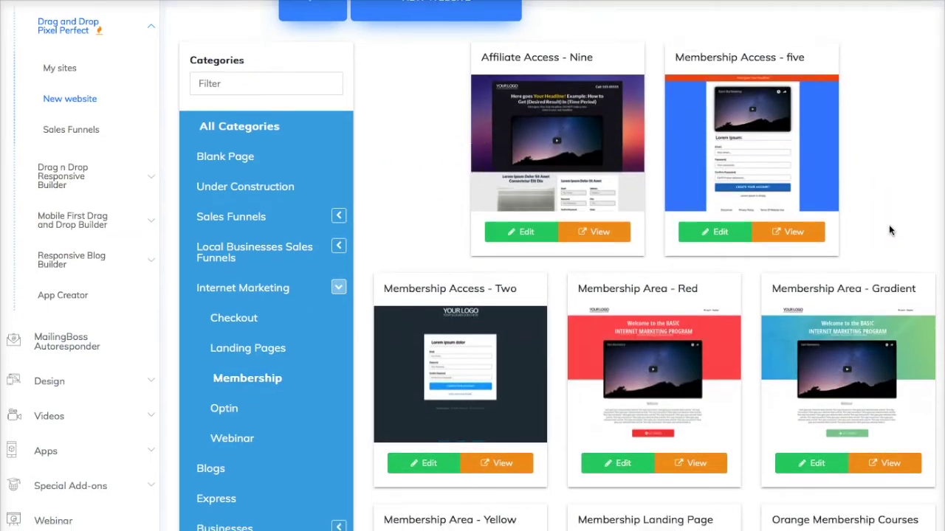
scroll(889, 224, "down", 3)
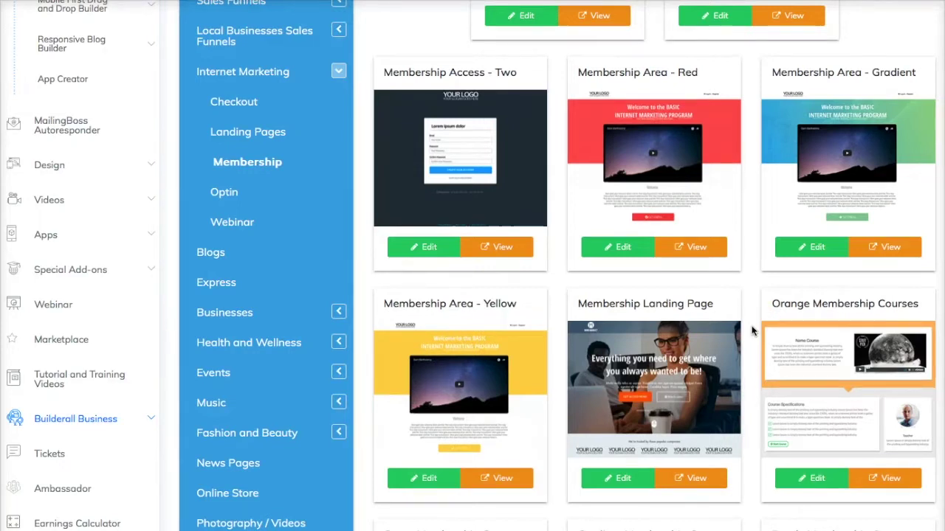
scroll(751, 331, "down", 1)
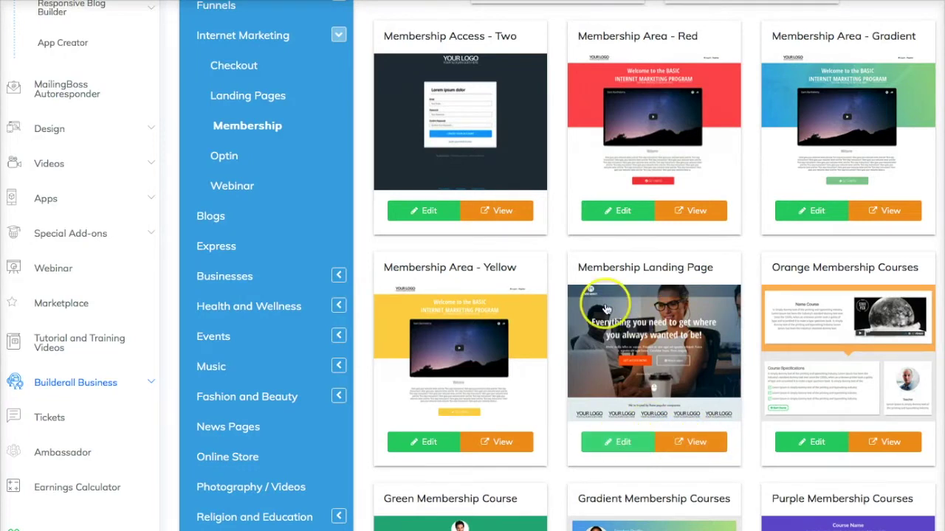
left_click(624, 446)
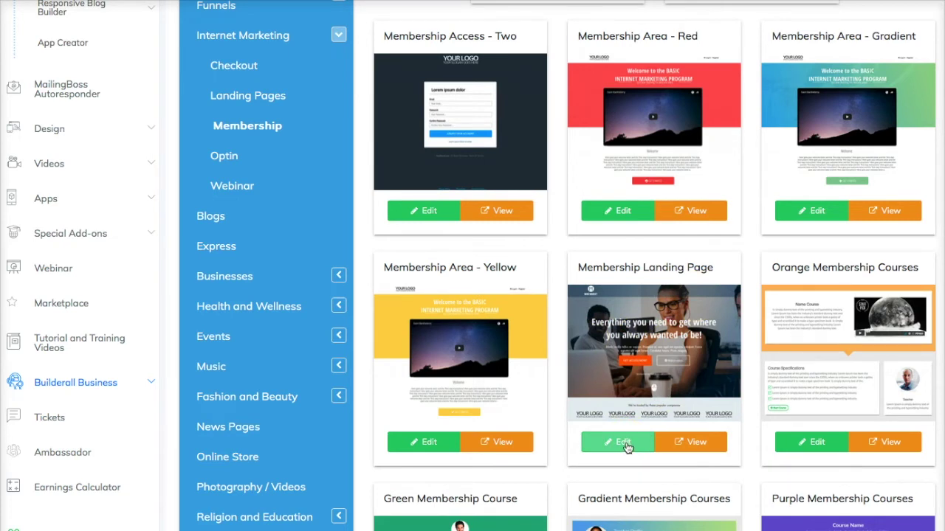
left_click(626, 444)
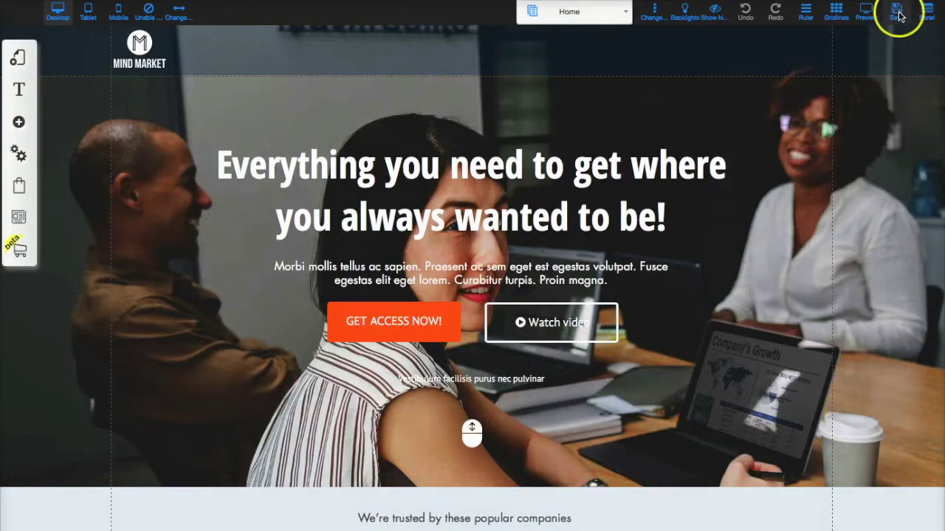
Save the site, register its URL name as membershipsiteexample, and dismiss the save alert
left_click(897, 13)
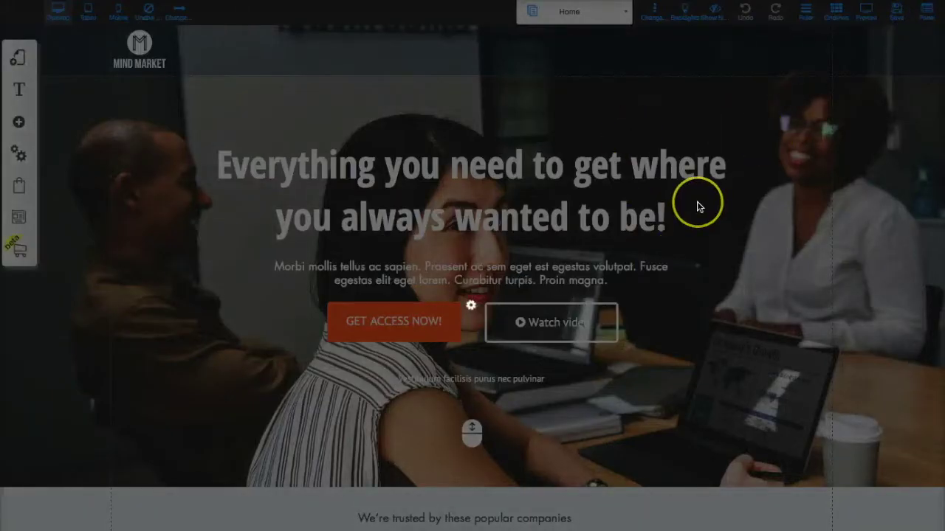
left_click(528, 322)
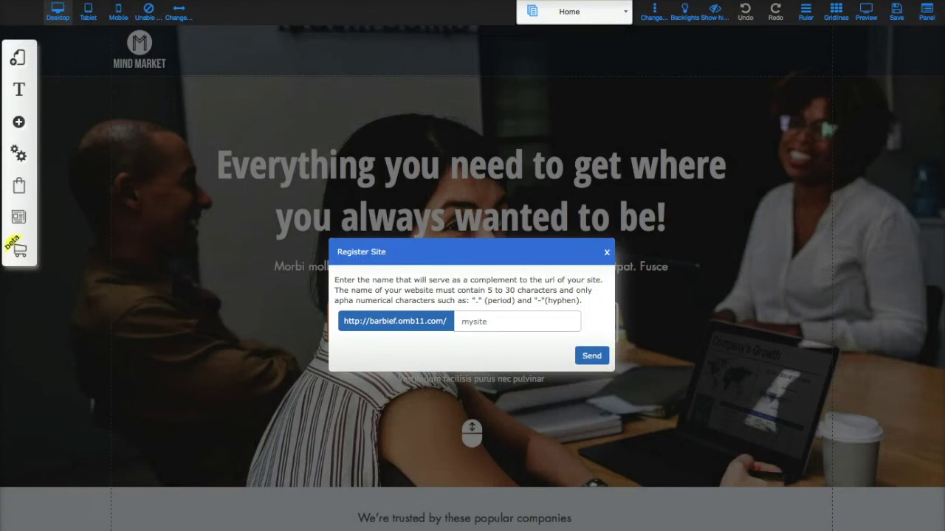
type("membershipsiteexample")
left_click(591, 356)
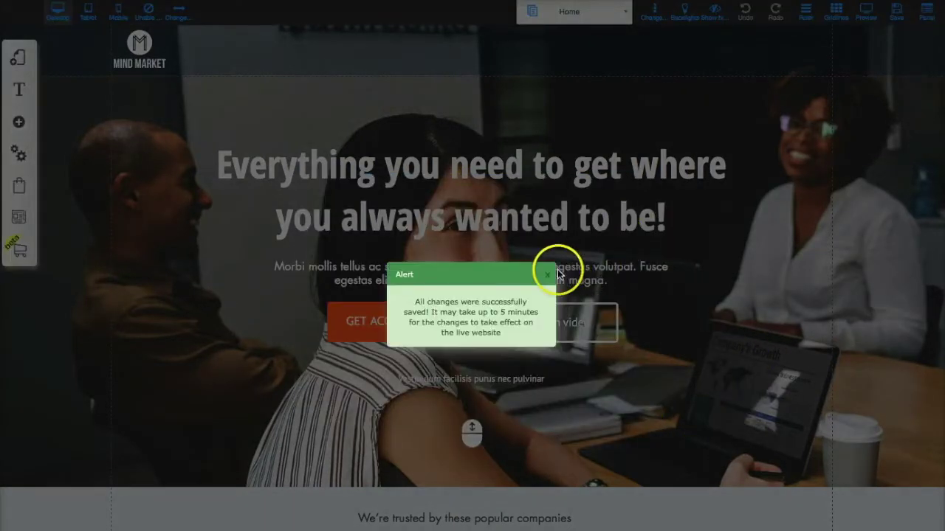
left_click(545, 277)
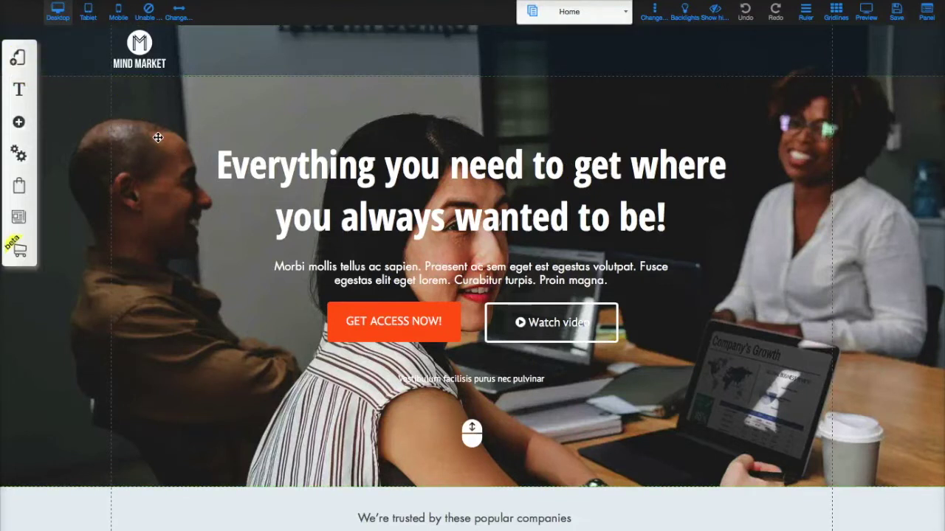
Start adding a layout to the site and select the first Checkout template under Internet Marketing, with the red headline bar
left_click(23, 65)
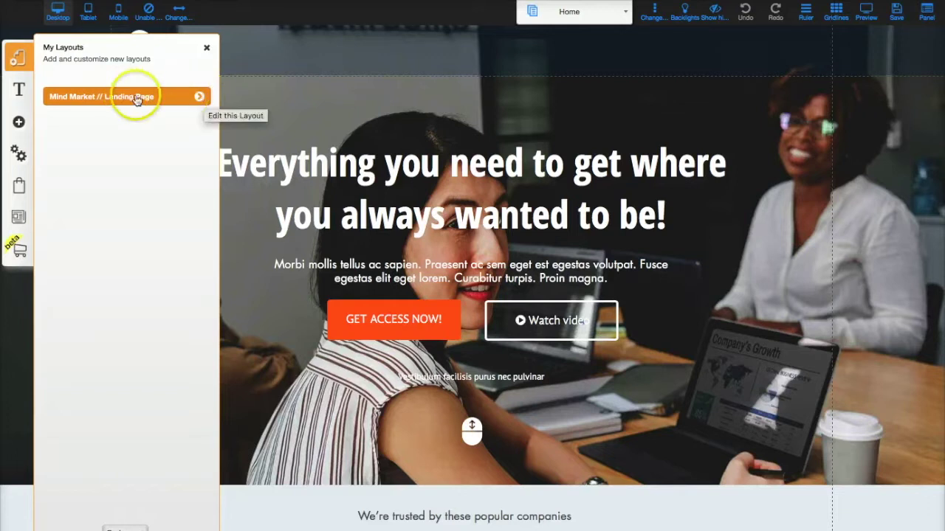
left_click(199, 99)
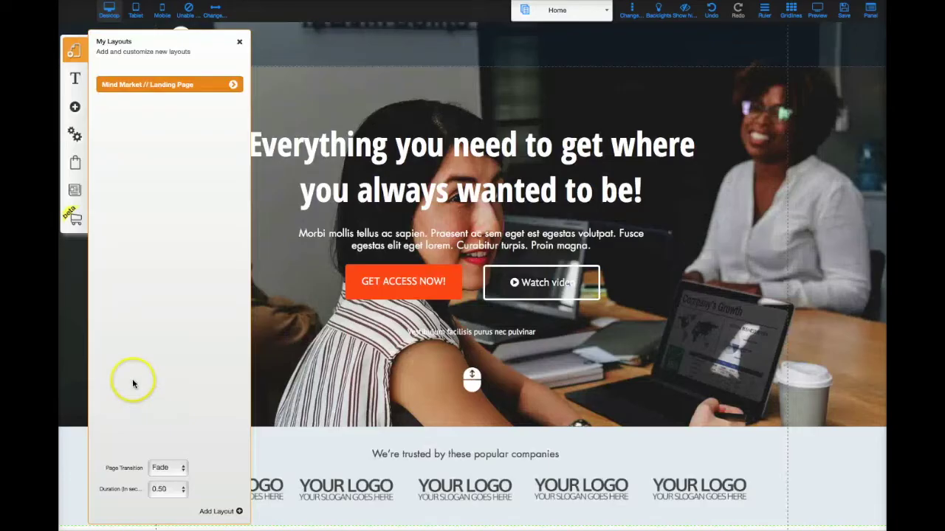
left_click(217, 405)
left_click(217, 511)
left_click(241, 173)
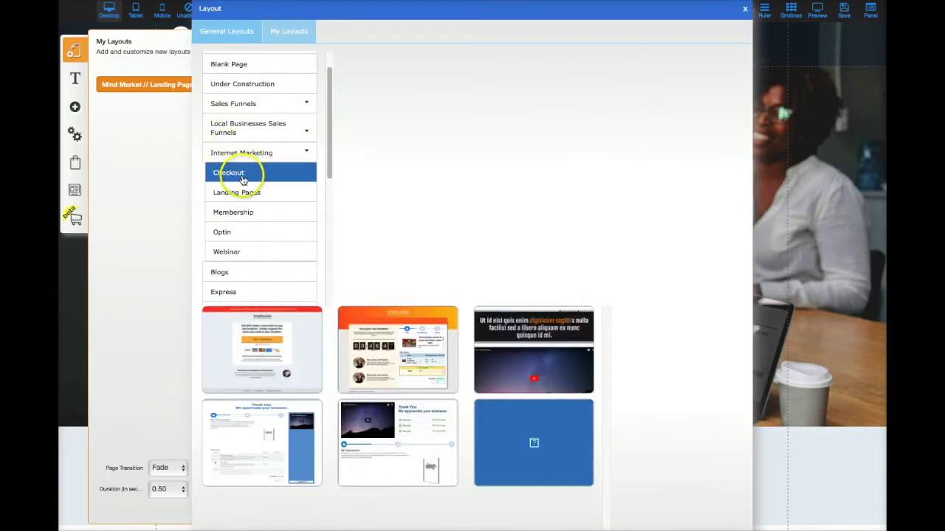
mouse_move(302, 317)
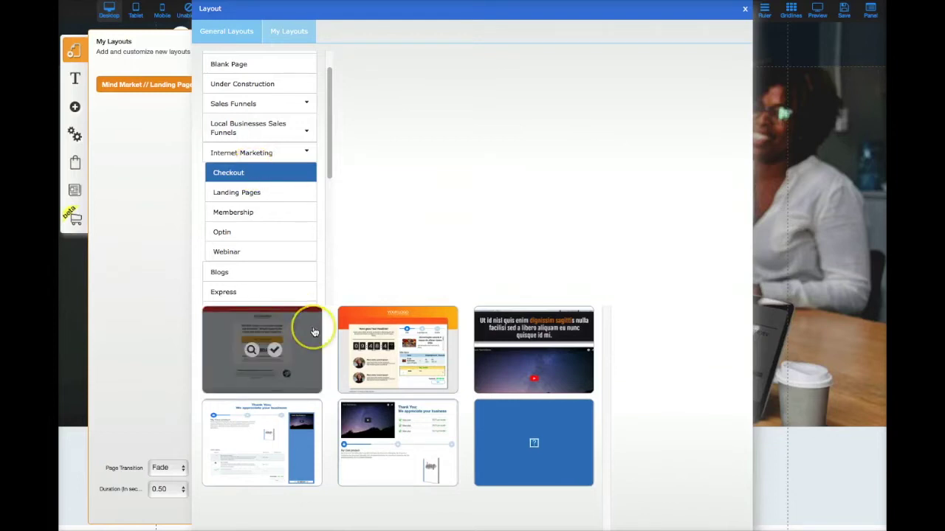
mouse_move(313, 332)
left_mouse_down()
mouse_move(283, 372)
mouse_move(278, 356)
left_mouse_up()
left_click(279, 352)
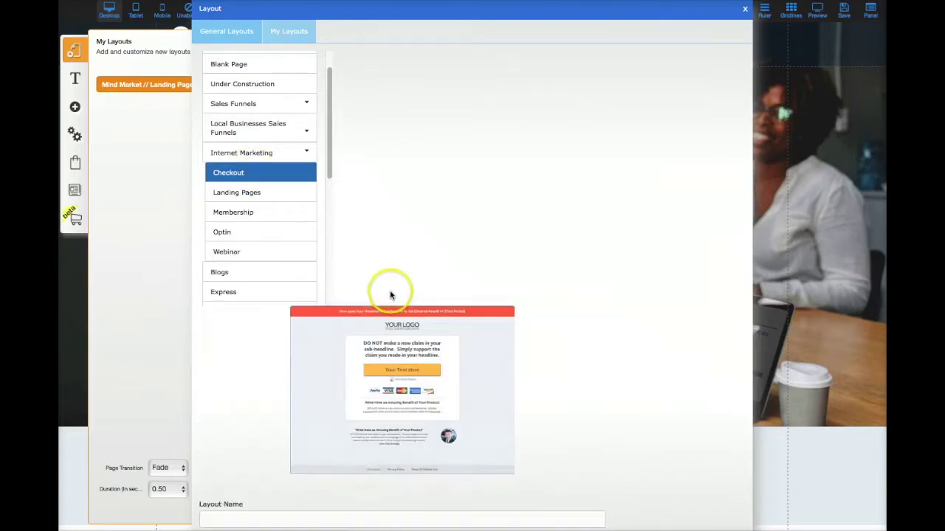
Name the new layout Checkout and confirm adding it to the site
left_click(240, 516)
type("Cehckout")
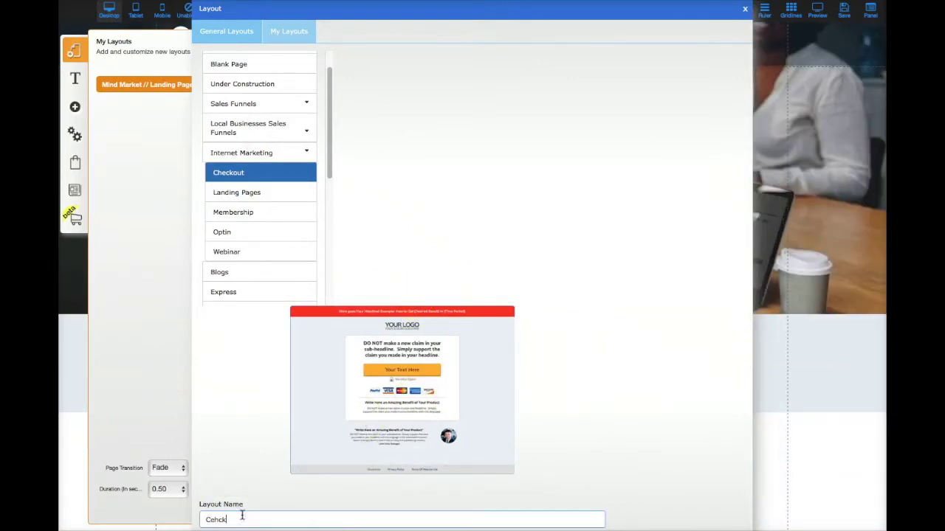
left_click(222, 529)
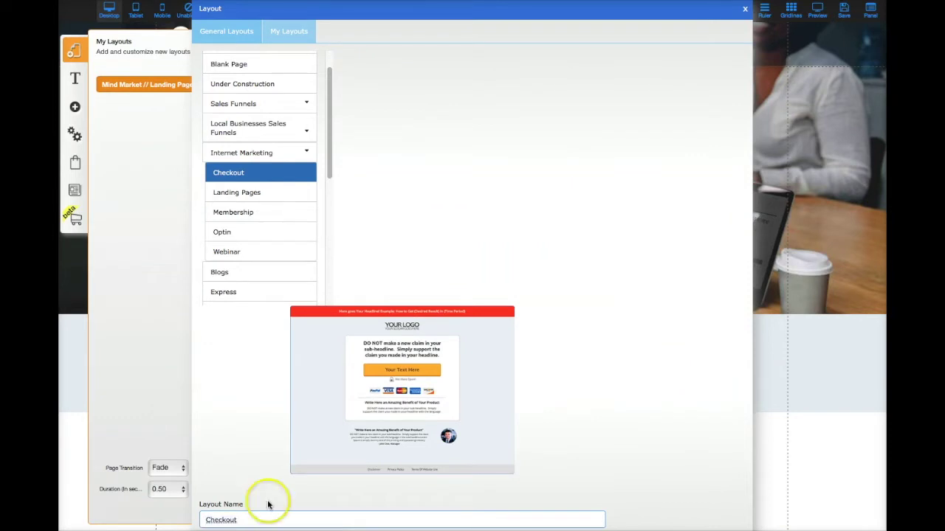
scroll(548, 219, "down", 2)
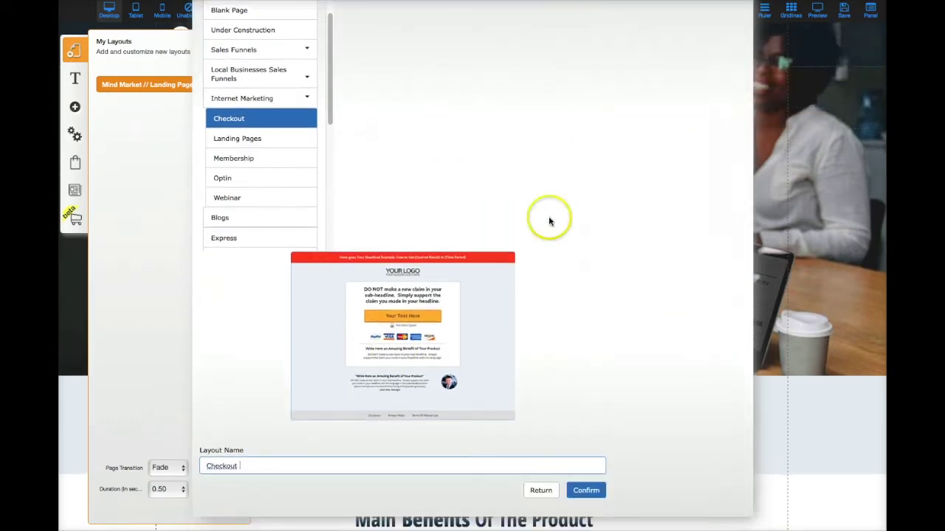
left_click(583, 493)
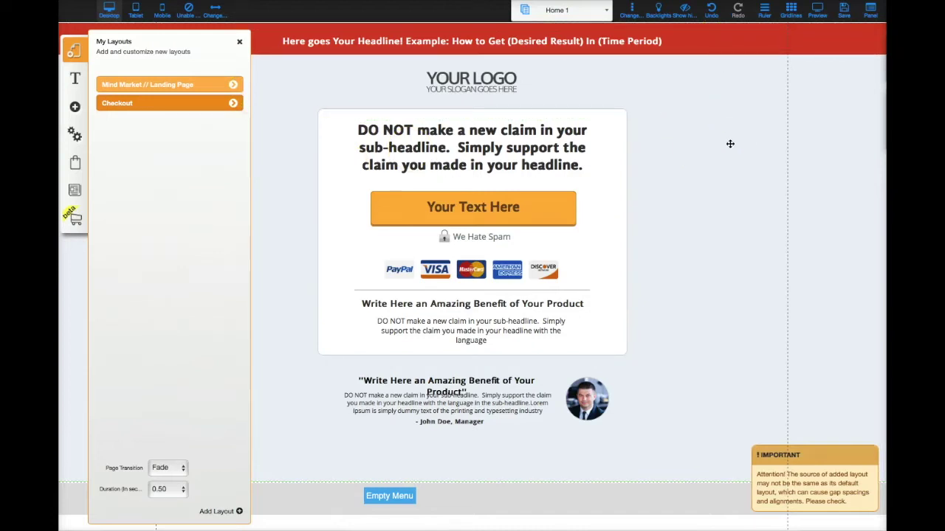
left_click(704, 137)
left_click(147, 121)
mouse_move(147, 121)
left_mouse_down()
mouse_move(169, 84)
mouse_move(152, 78)
mouse_move(158, 108)
left_mouse_up()
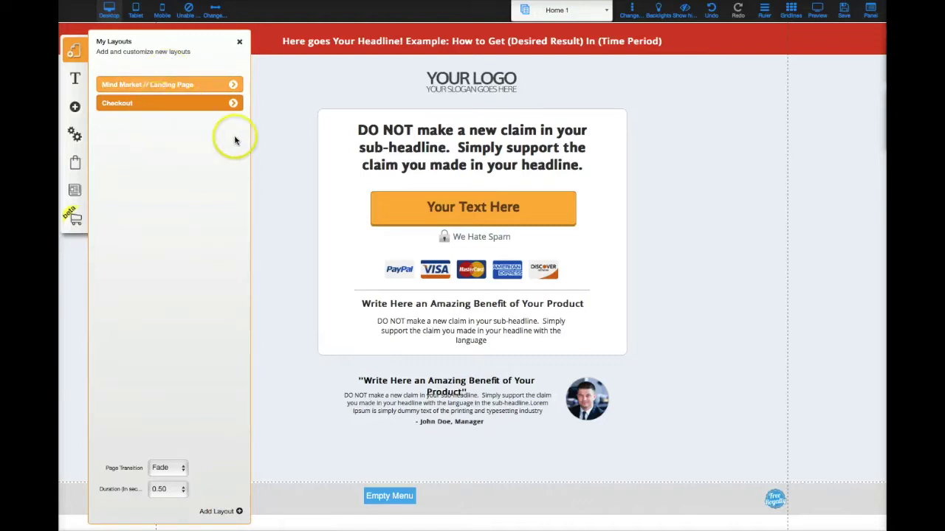
left_click_drag(178, 109, 214, 134)
left_click(231, 105)
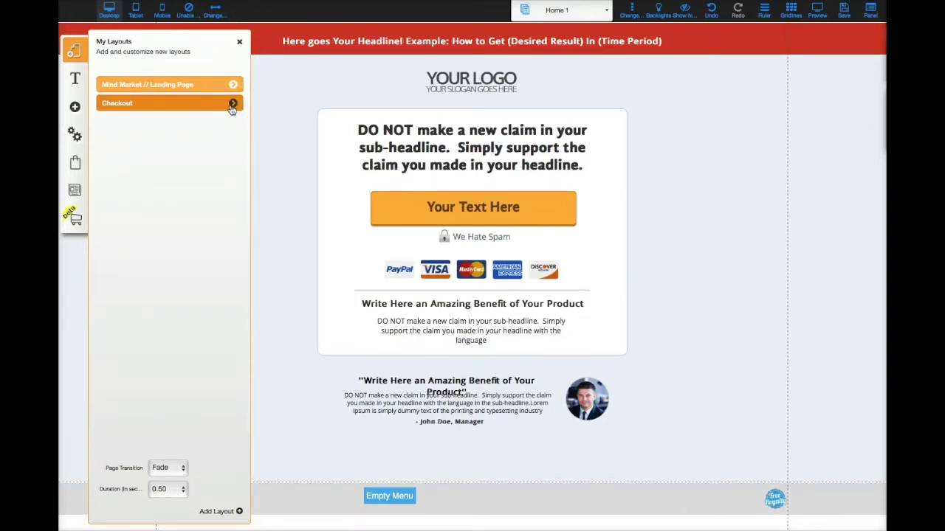
left_click(122, 448)
Start adding another layout and browse the Membership templates under Internet Marketing
left_click(220, 512)
left_click(216, 512)
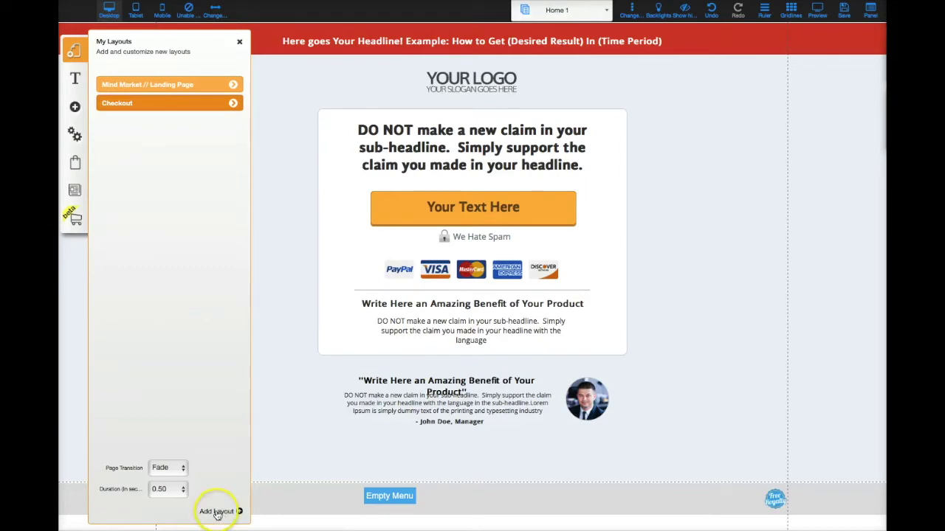
left_click(206, 463)
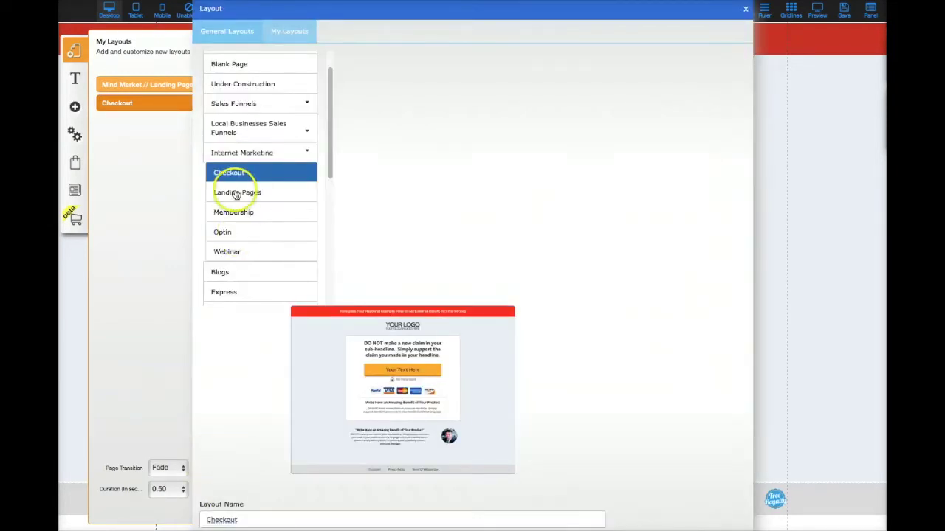
left_click(250, 213)
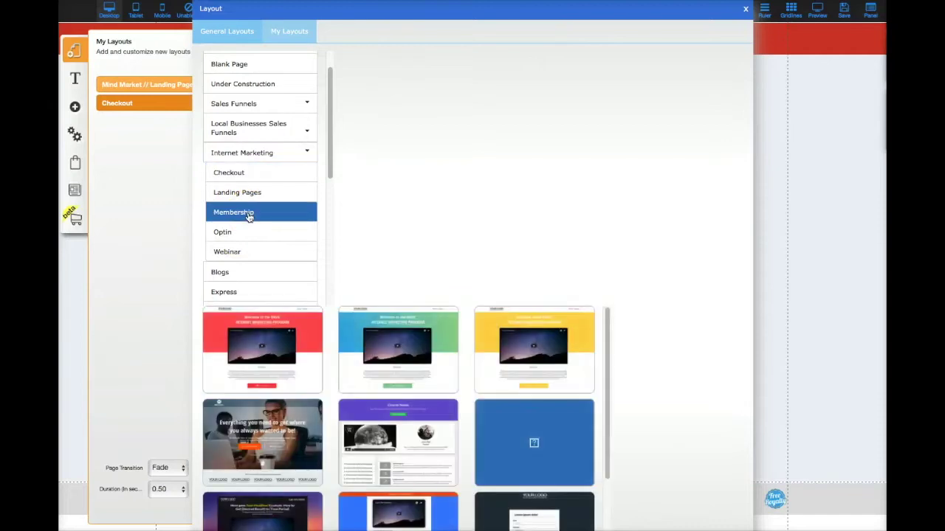
scroll(341, 310, "down", 2)
scroll(343, 309, "up", 2)
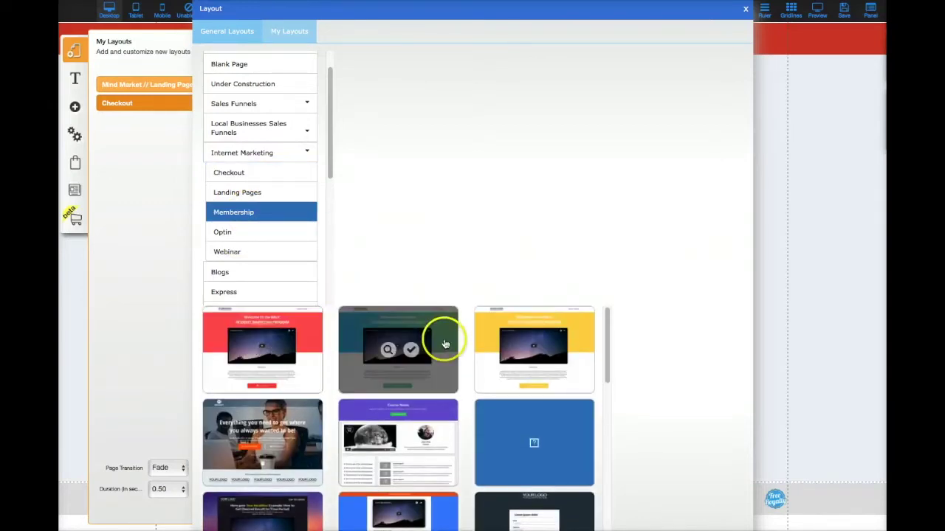
scroll(588, 351, "down", 4)
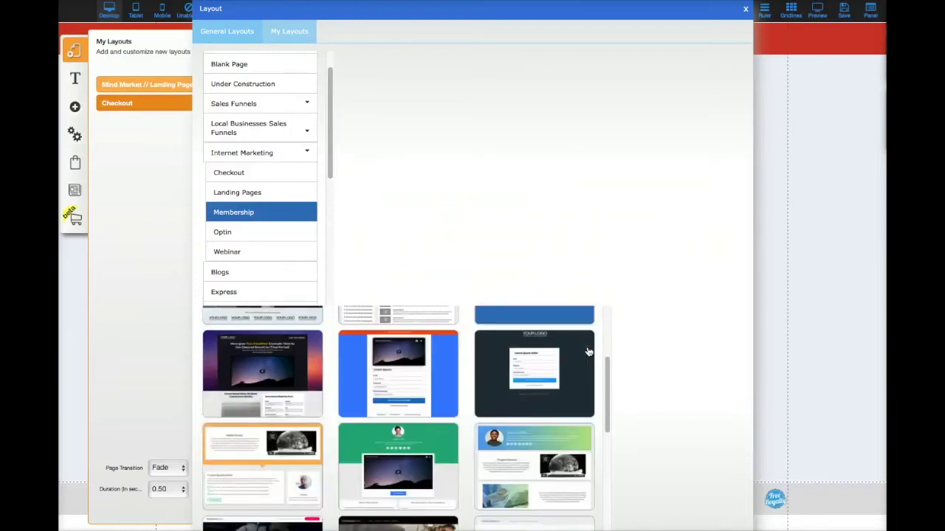
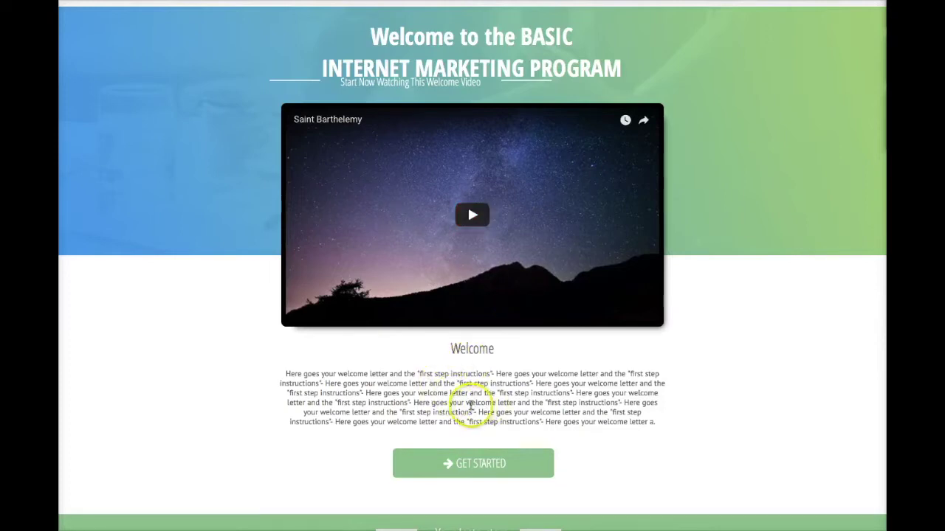
Examine the blue-green gradient membership welcome page from its video down to the instructors section
scroll(470, 404, "down", 2)
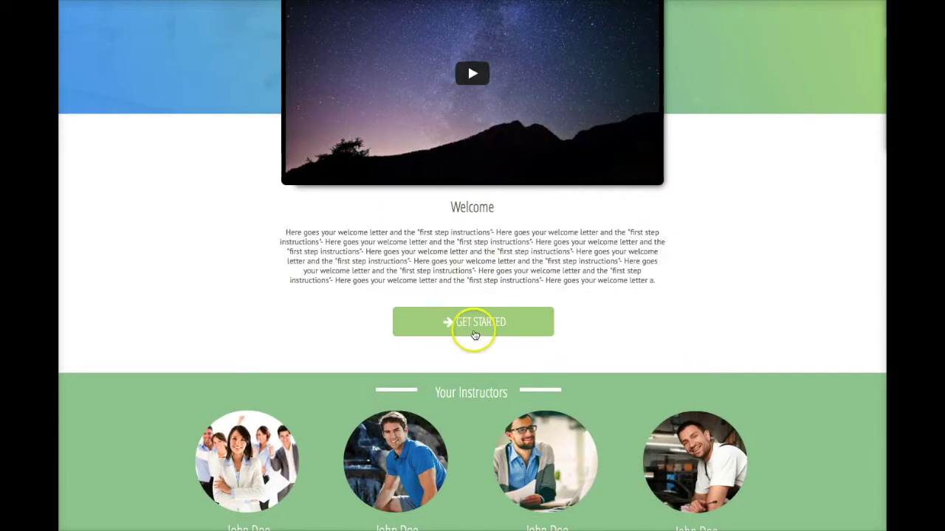
scroll(270, 332, "down", 2)
scroll(490, 417, "up", 1)
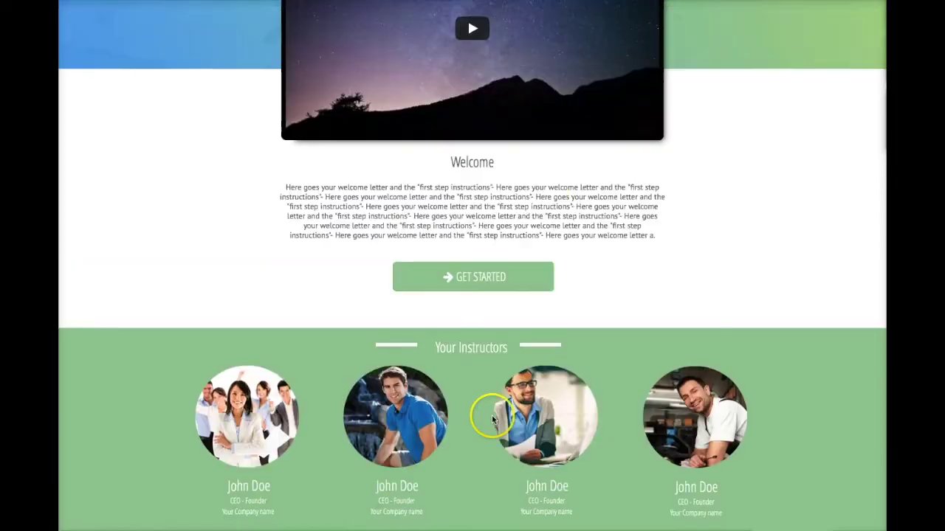
Preview the membership template with the blue-green Teacher Profile header, from the program overview to the Start now section
scroll(492, 419, "up", 3)
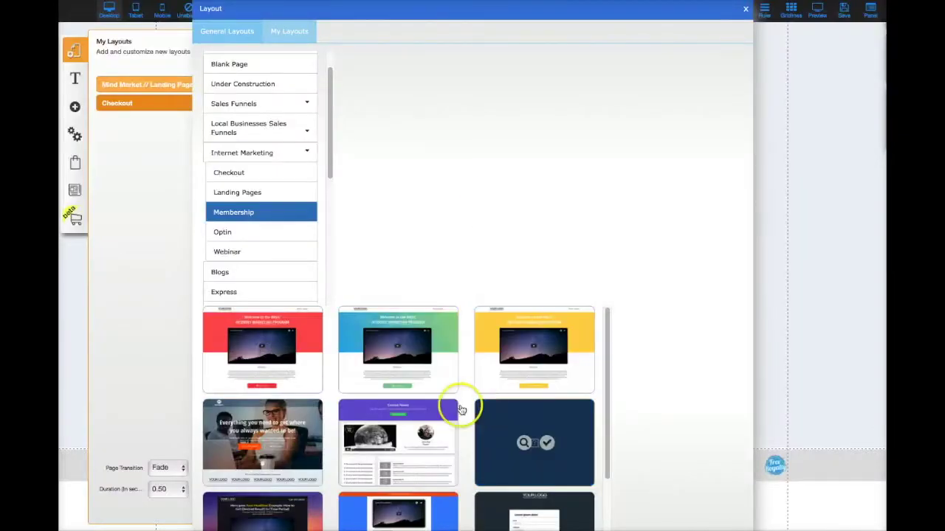
scroll(448, 411, "down", 1)
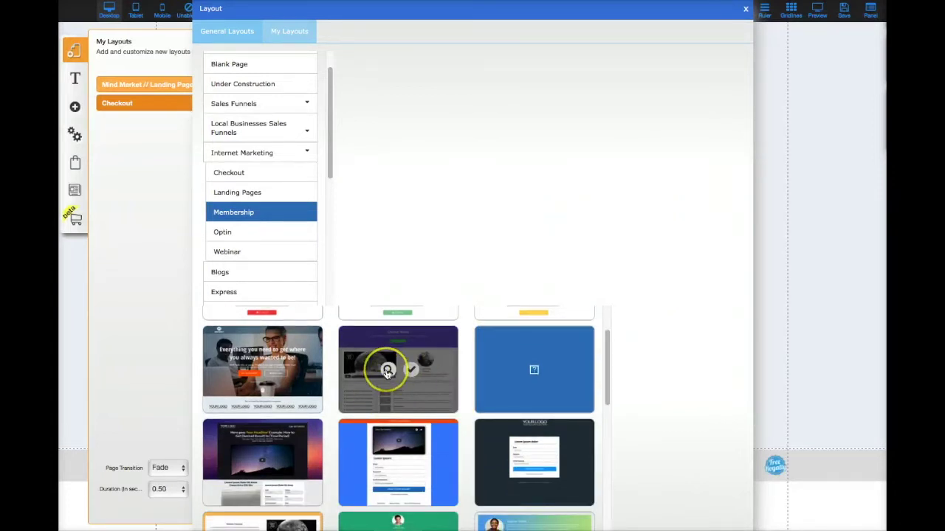
scroll(386, 373, "down", 3)
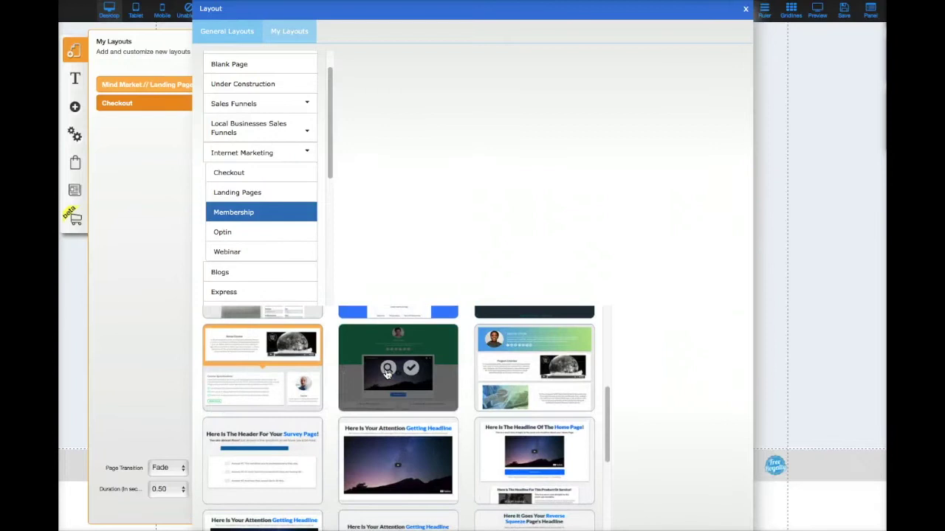
mouse_move(489, 395)
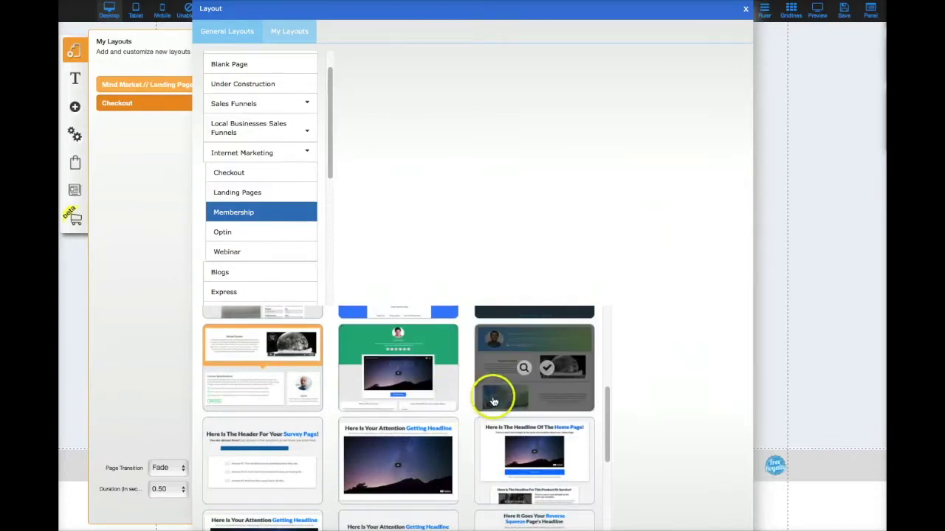
left_click(525, 369)
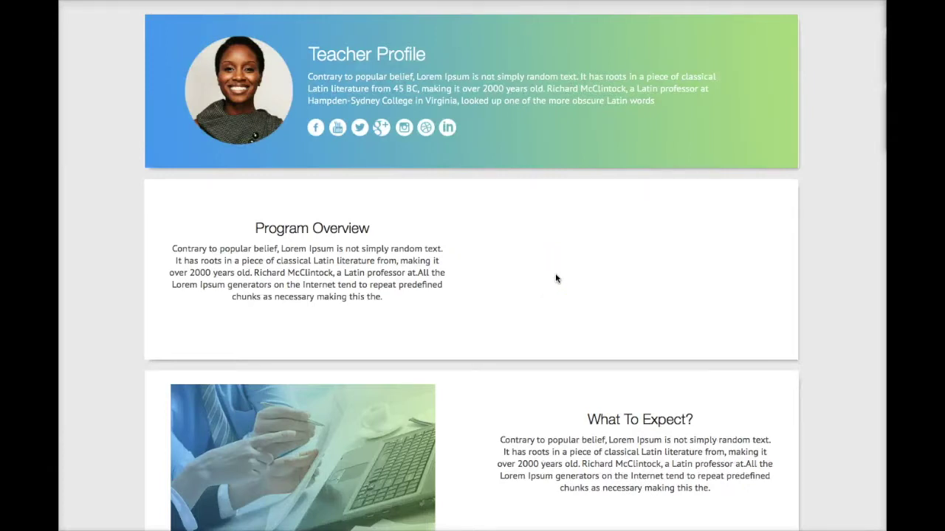
scroll(556, 278, "down", 4)
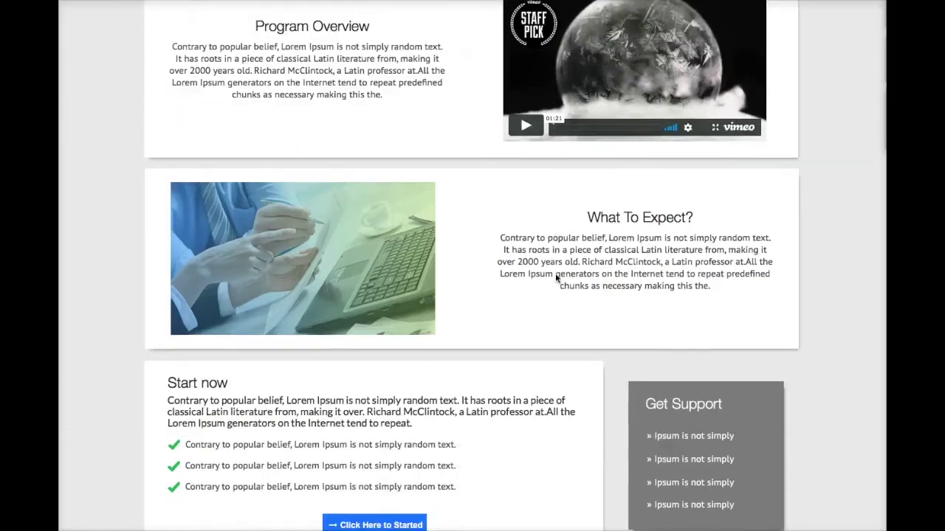
scroll(556, 278, "up", 4)
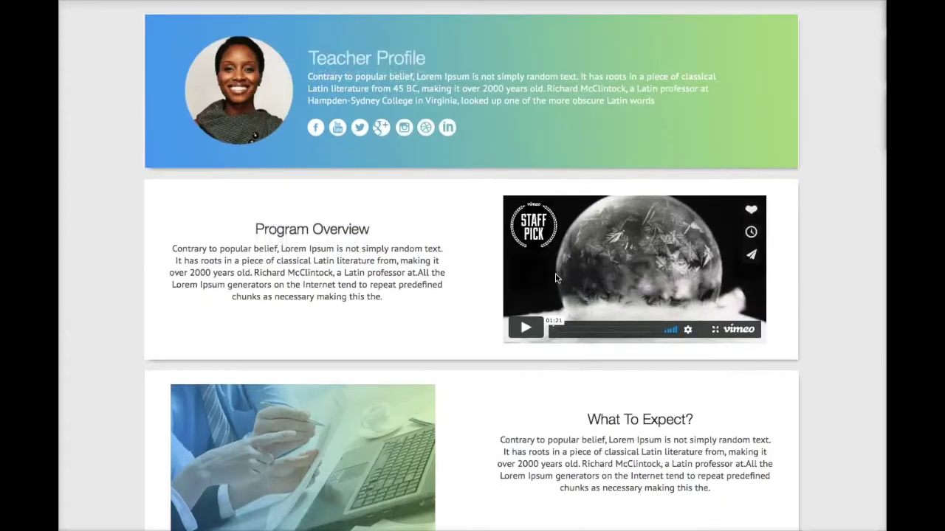
key("Escape")
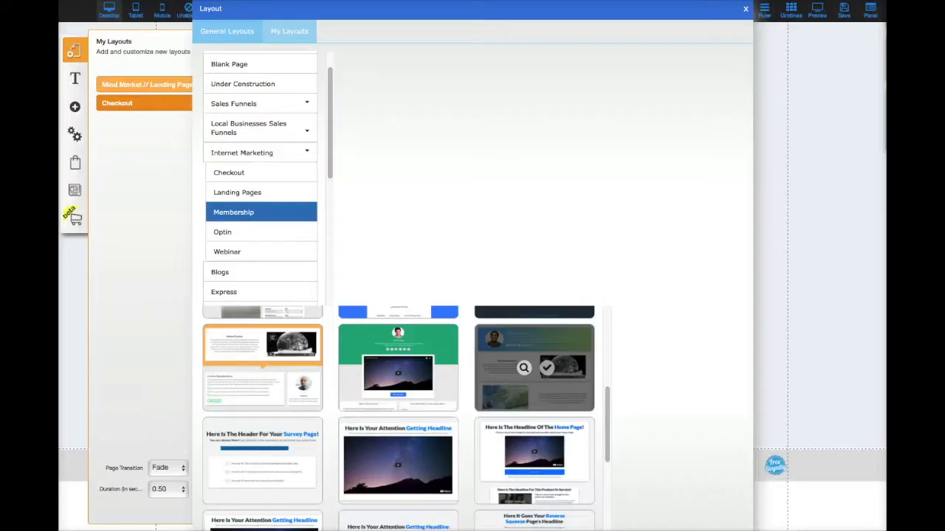
Preview the membership template headlined "Here Is The Headline Of The Home Page!" through to its footer
mouse_move(506, 487)
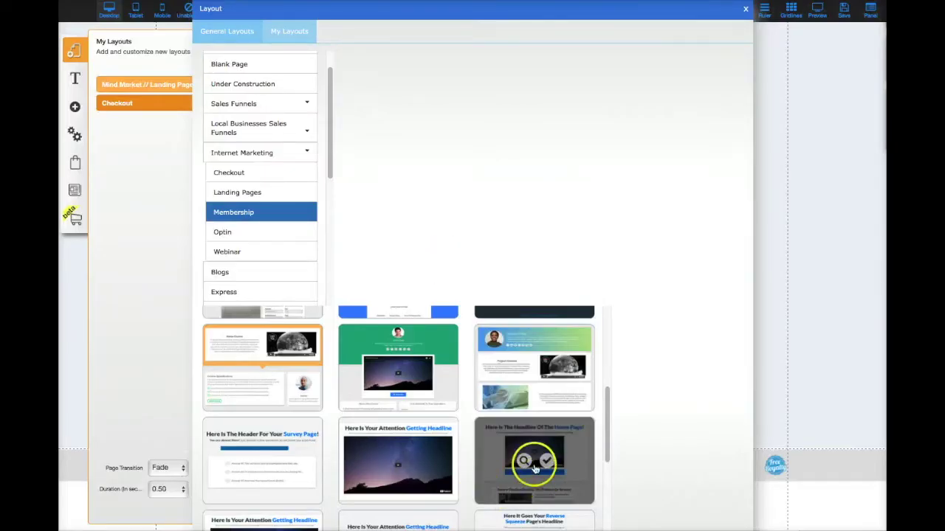
left_click(524, 462)
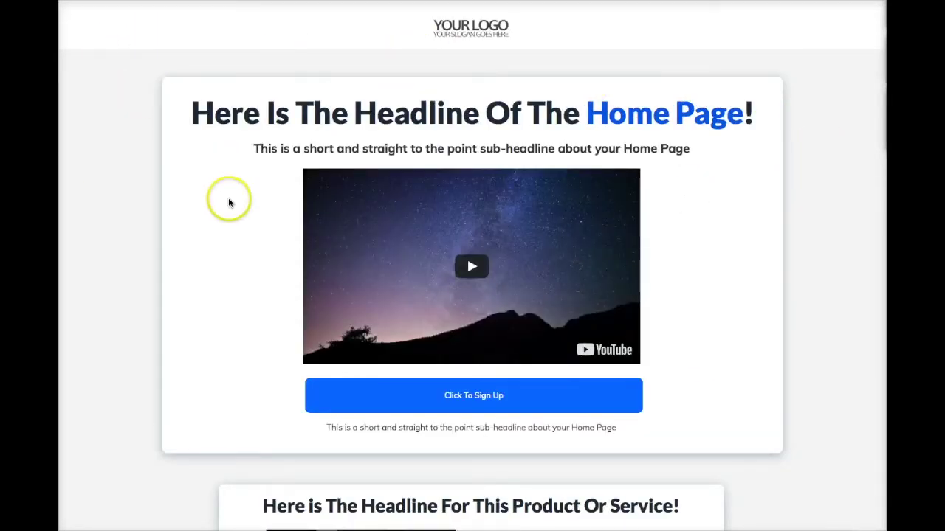
scroll(227, 204, "down", 2)
scroll(229, 203, "down", 6)
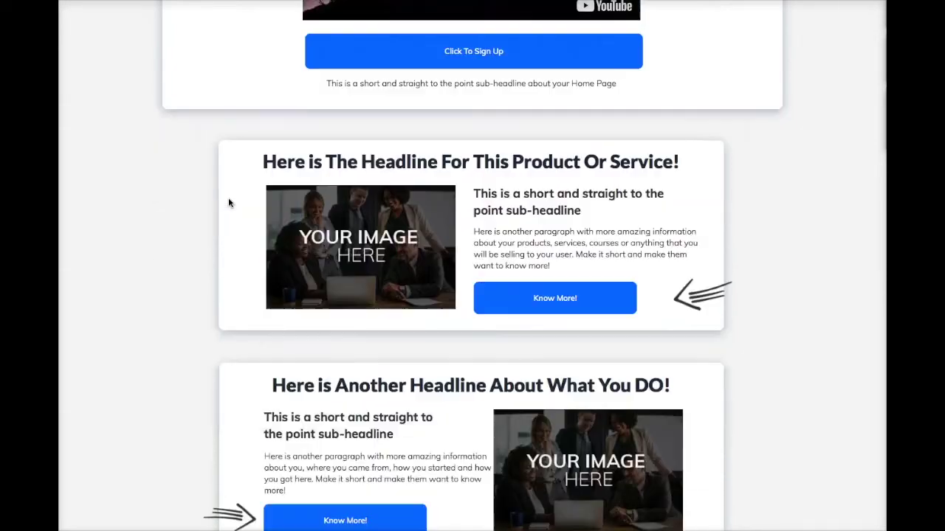
scroll(229, 203, "down", 1)
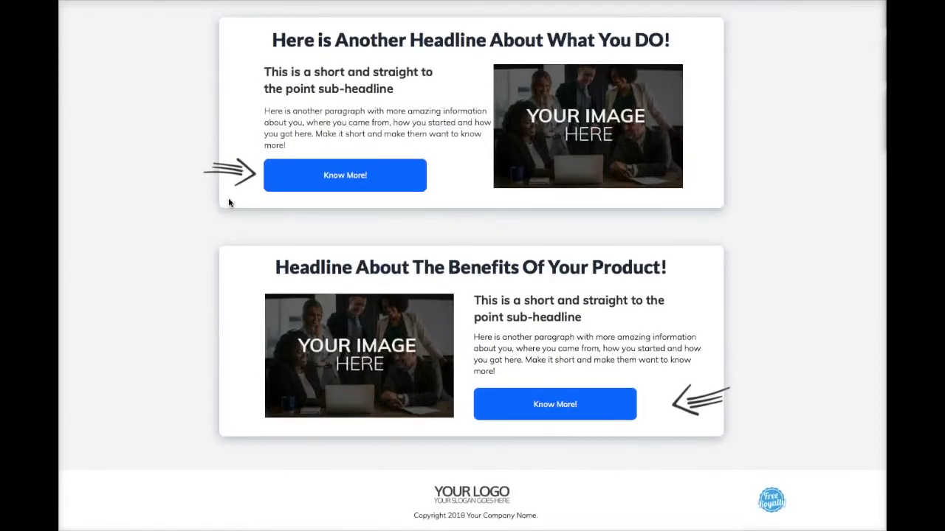
scroll(229, 203, "up", 10)
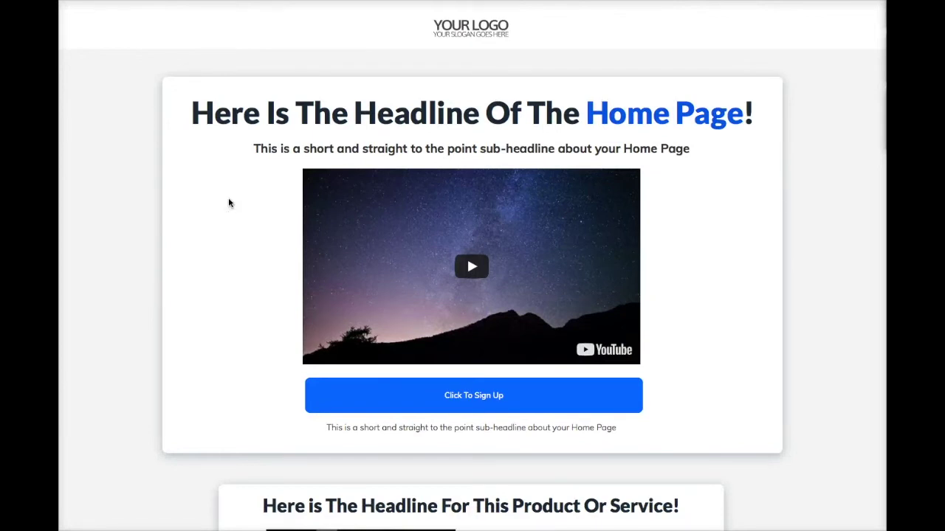
left_click(280, 206)
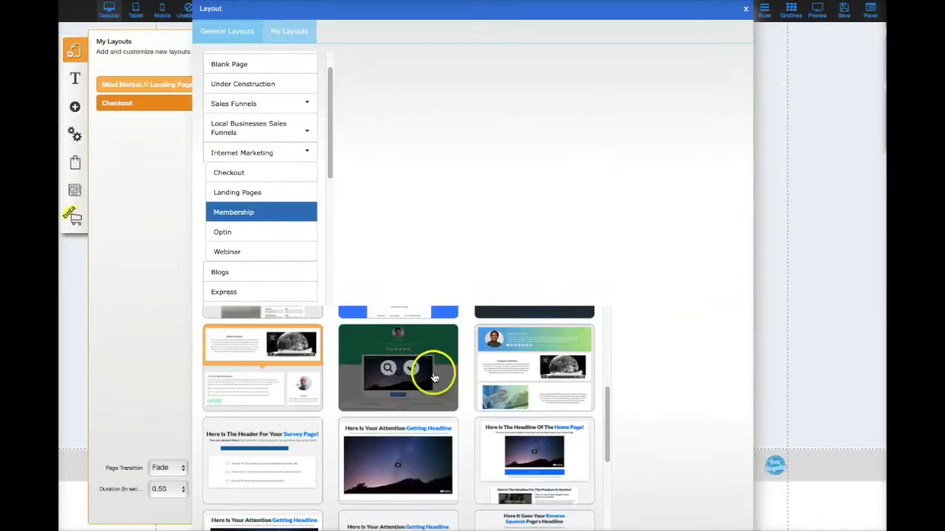
Add the blue-green gradient membership welcome template to the site as a layout named Membership Area
scroll(434, 376, "up", 1)
scroll(434, 377, "up", 5)
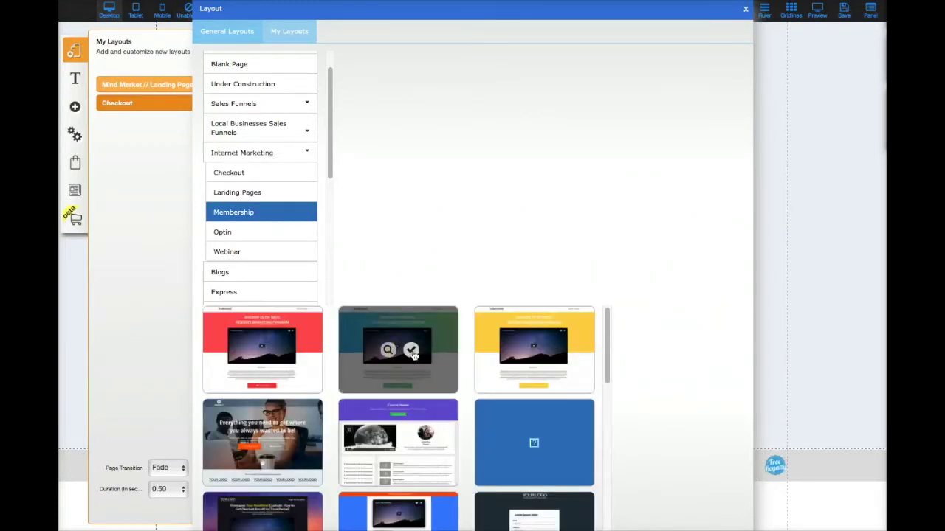
left_click(555, 422)
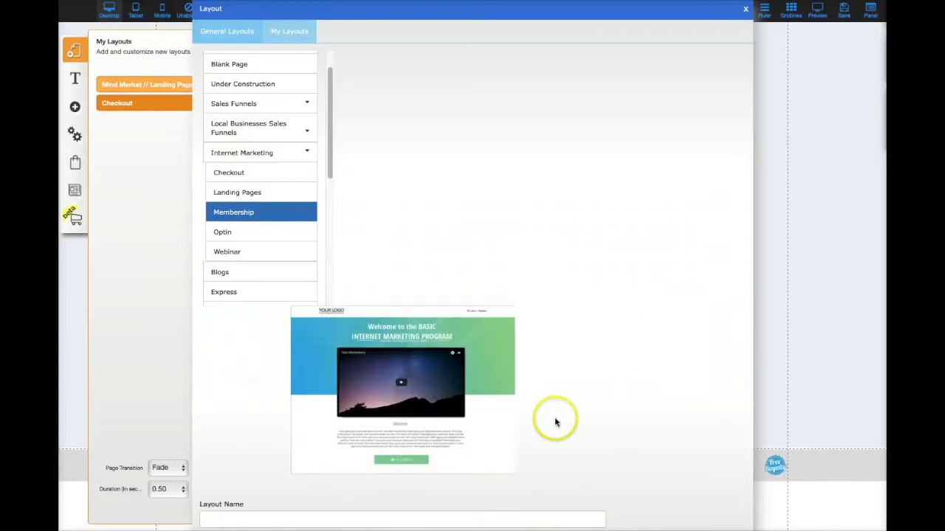
left_click(274, 518)
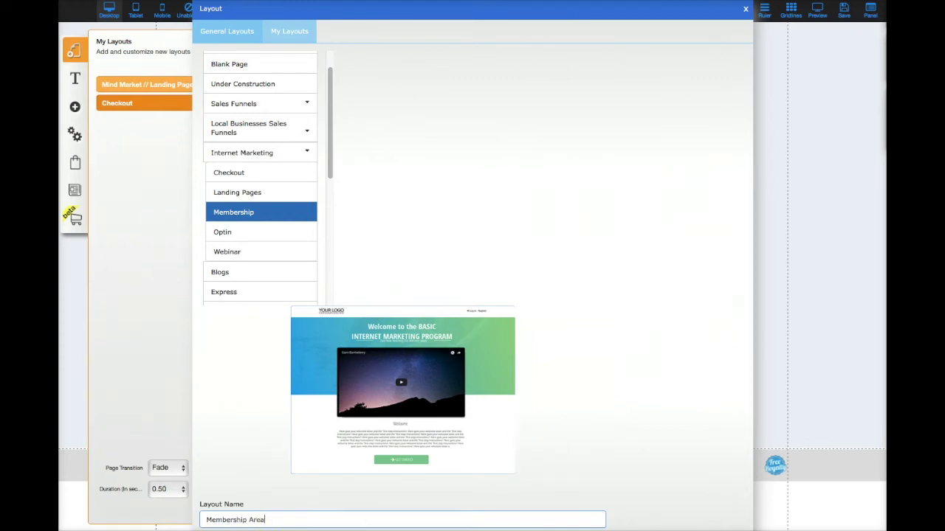
left_click(596, 522)
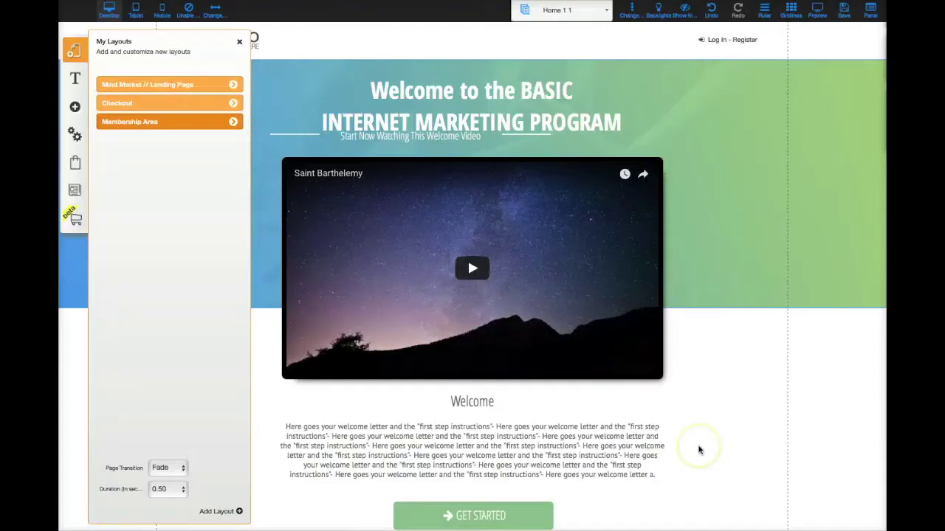
scroll(699, 450, "down", 5)
scroll(698, 449, "up", 5)
View the pages of the Checkout layout, show its Home 1 page, and return to the list of all layouts
left_click(174, 122)
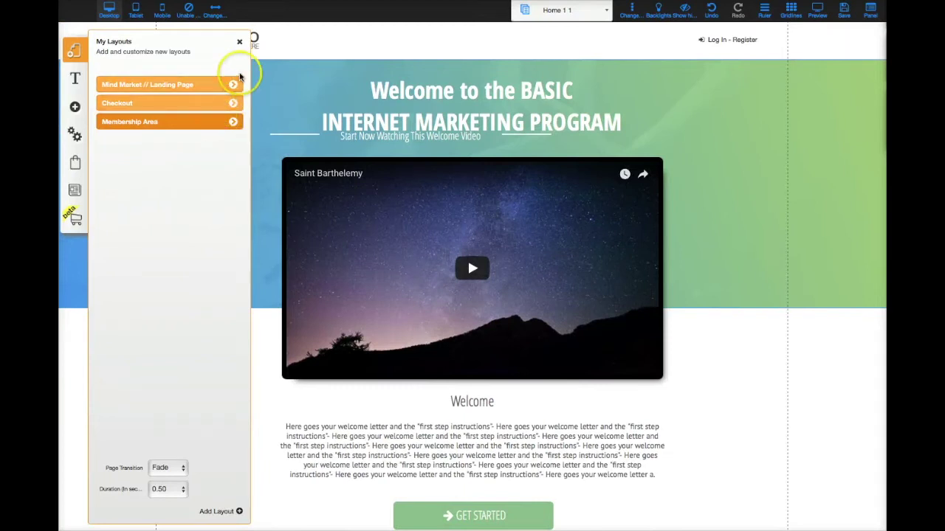
left_click(235, 104)
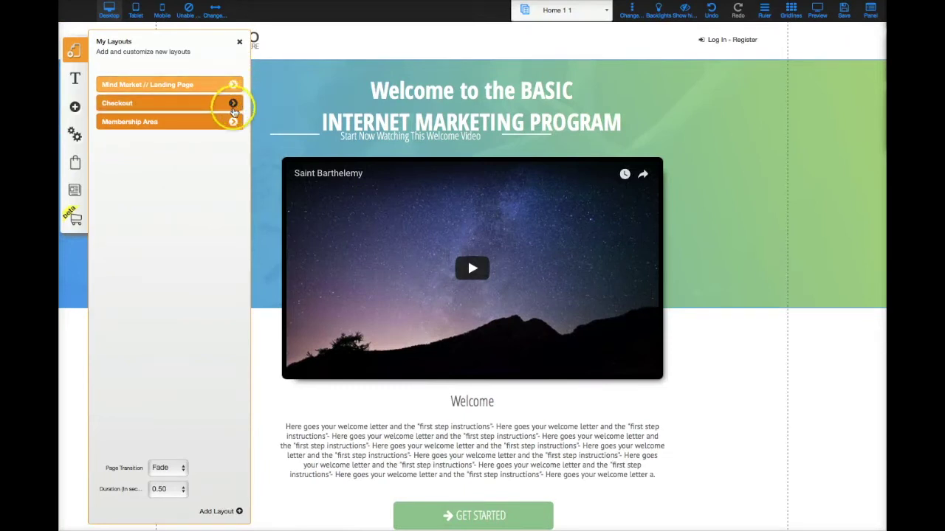
left_click(234, 106)
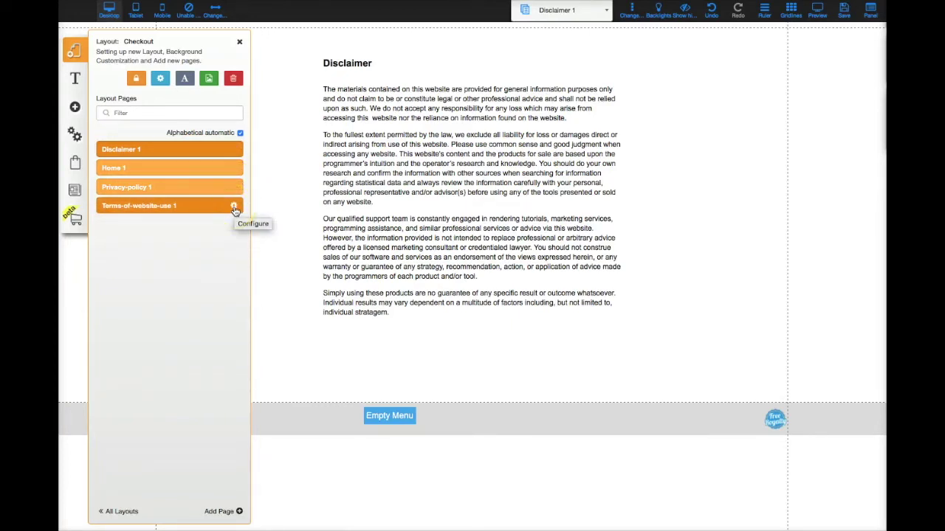
left_click(194, 174)
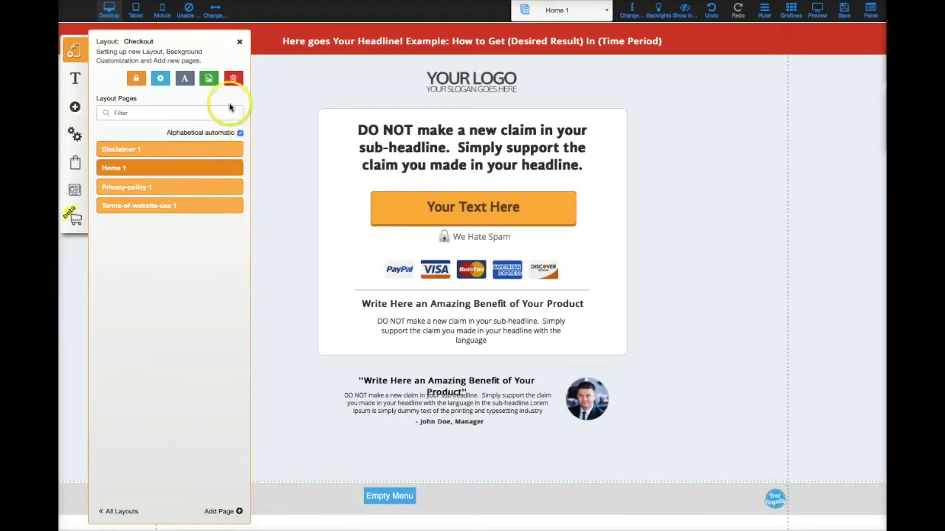
left_click(110, 511)
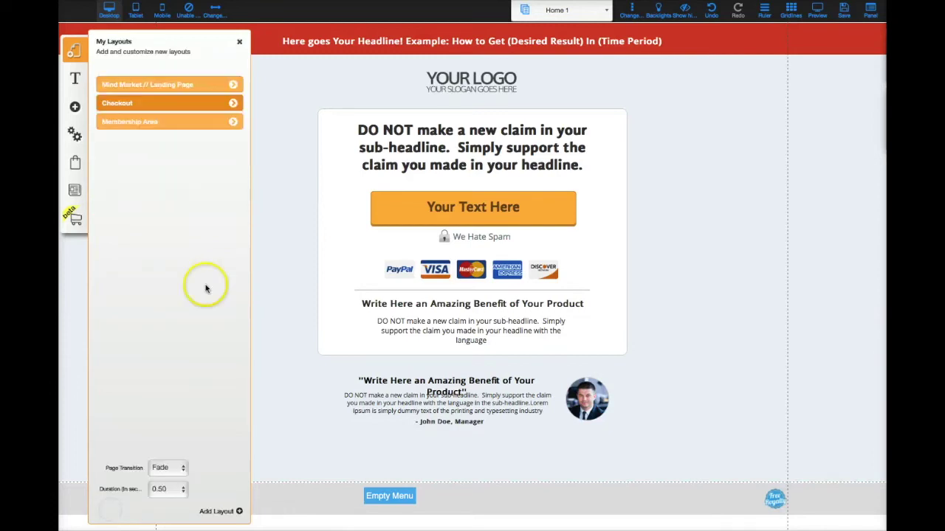
Open the Membership Area layout's pages and display the Module1 1 page with its settings
left_click(233, 123)
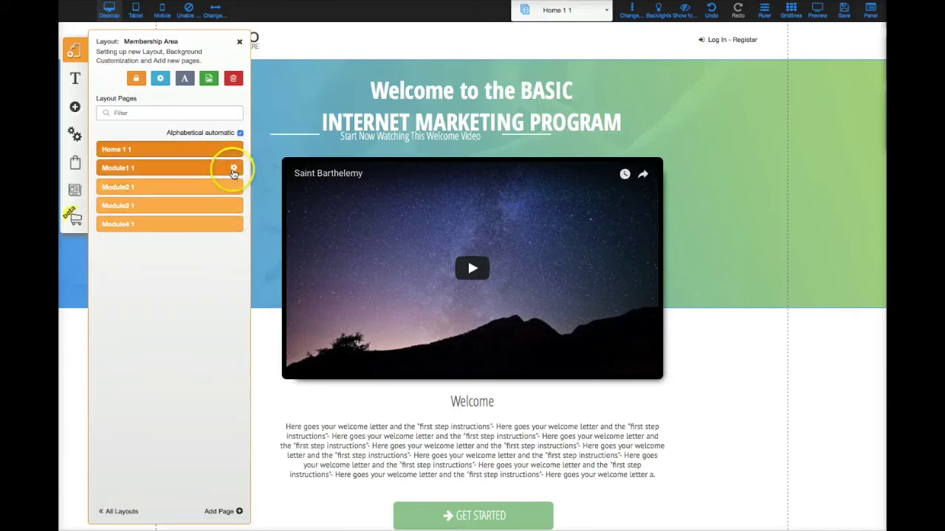
left_click(233, 170)
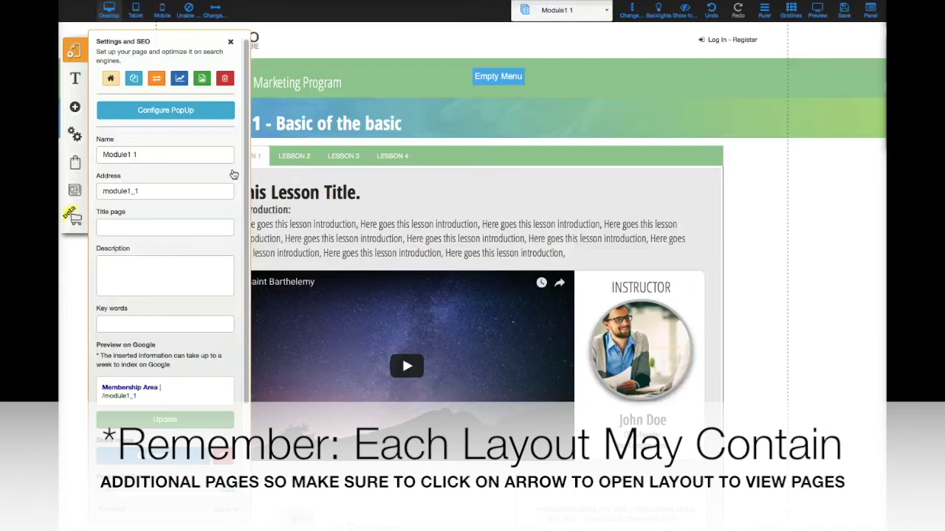
scroll(233, 175, "down", 1)
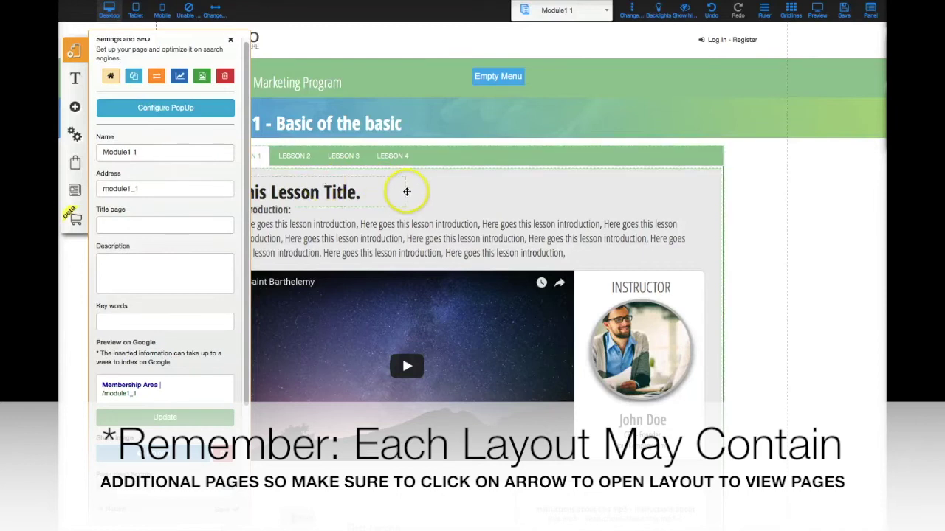
Examine Lessons 1 to 4 of the module page and Lesson 1's content down to the audio download sections
left_click(294, 156)
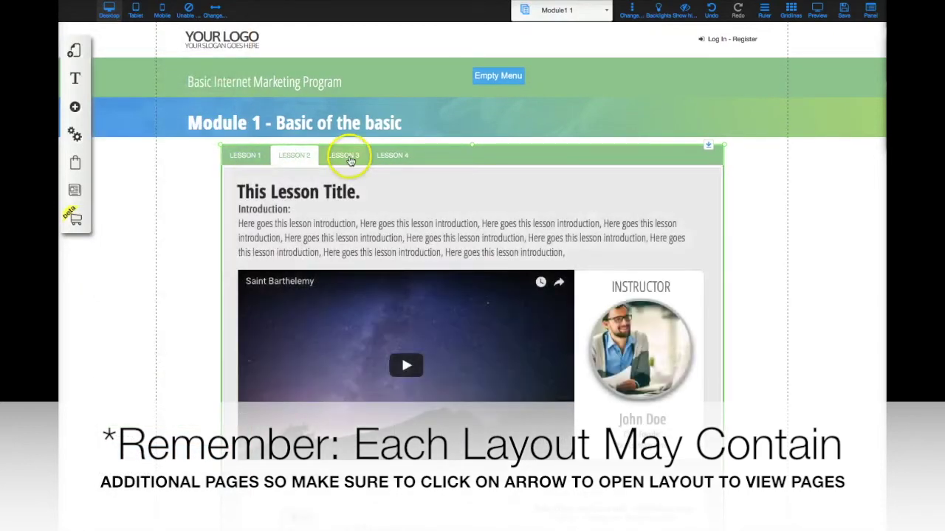
left_click(347, 157)
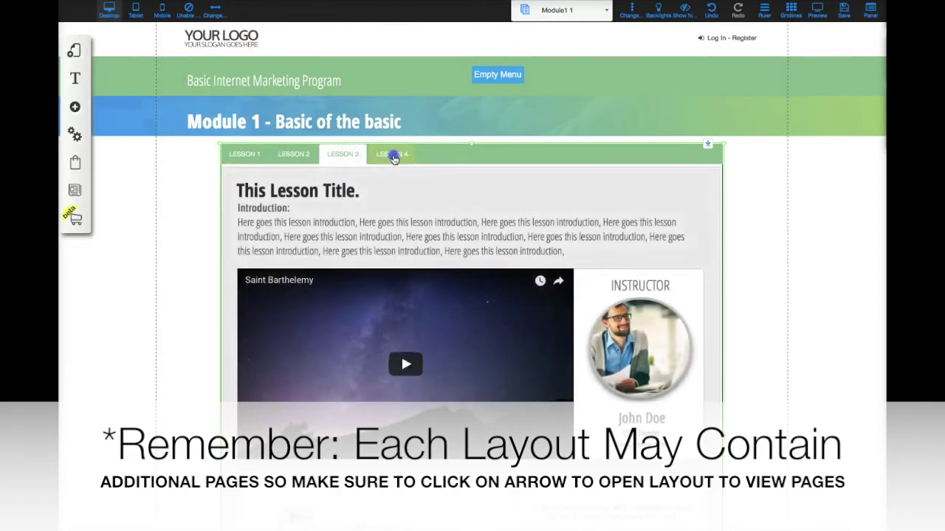
left_click(394, 156)
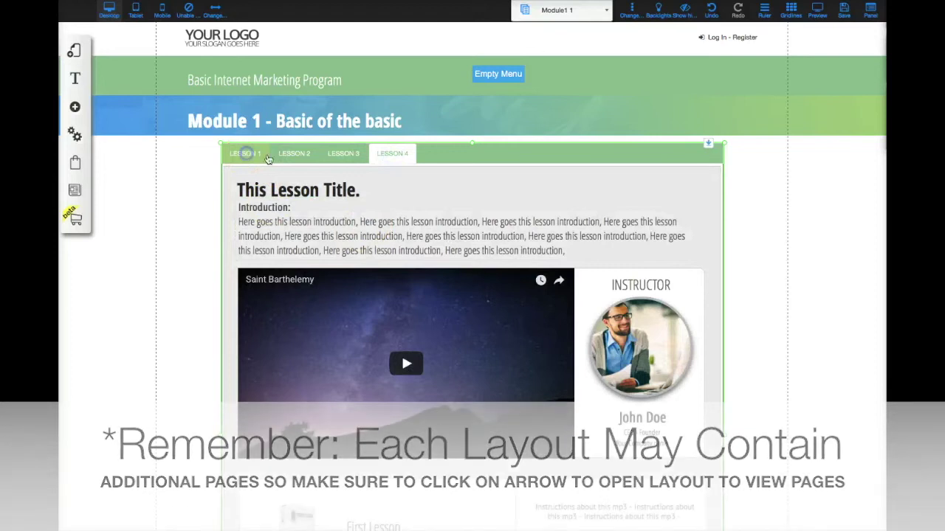
left_click(248, 156)
scroll(435, 259, "down", 5)
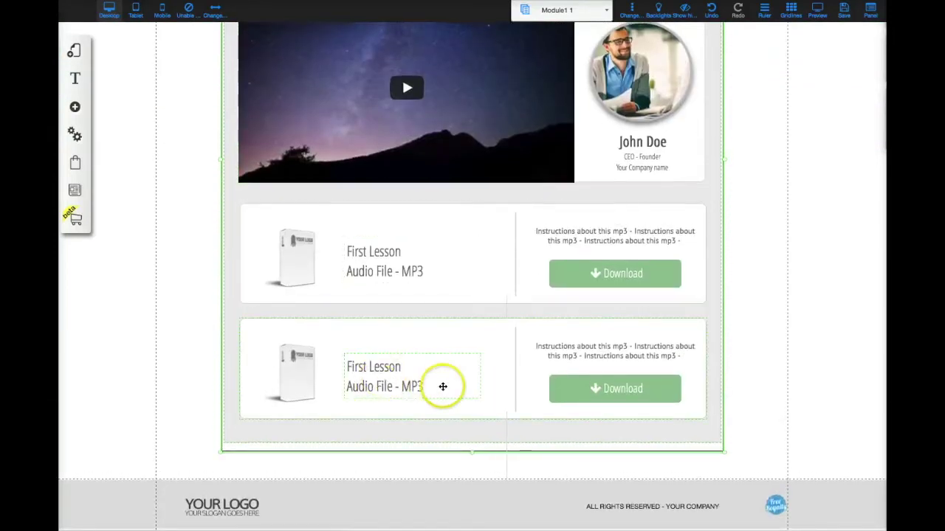
scroll(441, 385, "up", 5)
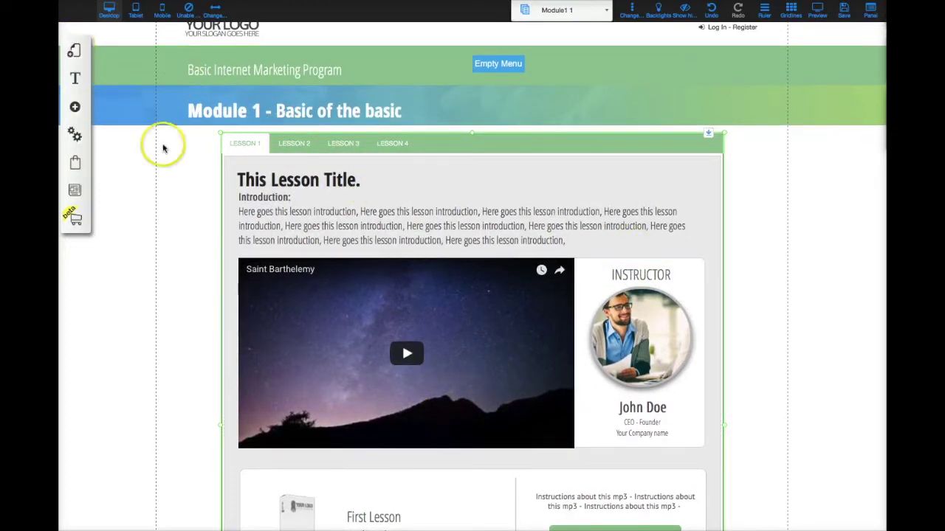
scroll(151, 152, "up", 1)
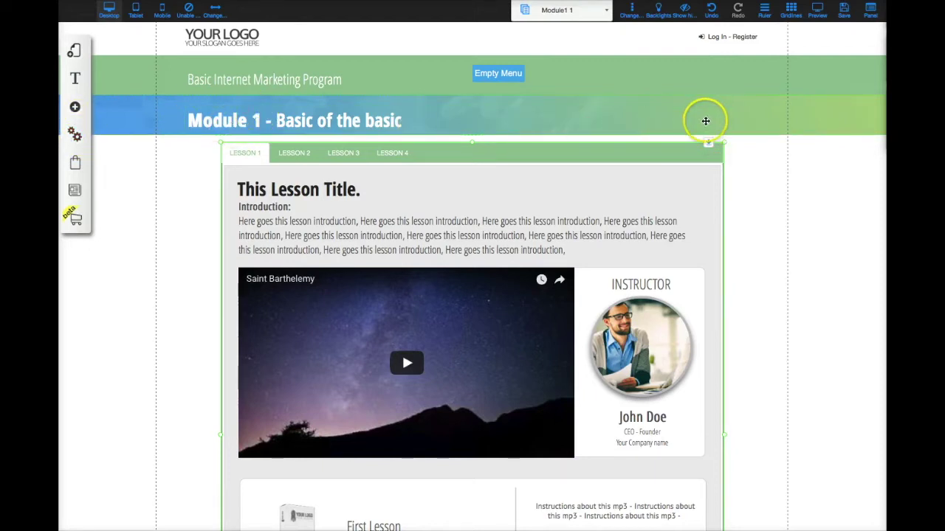
Add a plain Image element to the Module1 1 page, shrink it and place it over the header's upper-right area
left_click(77, 137)
left_click(77, 137)
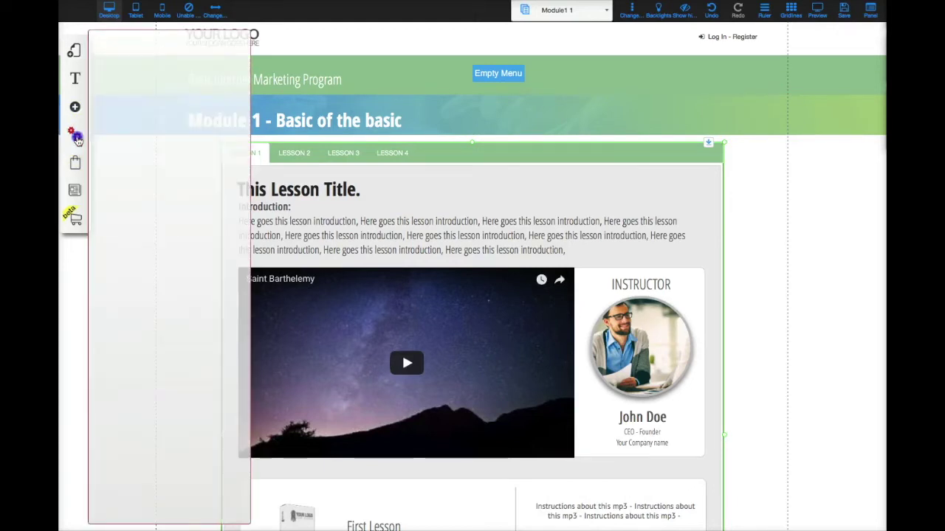
left_click(76, 108)
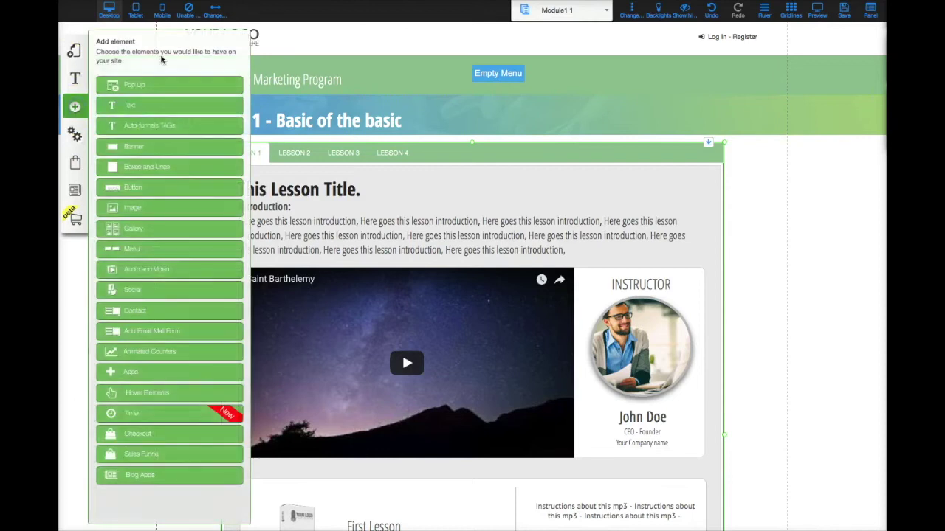
left_click(137, 210)
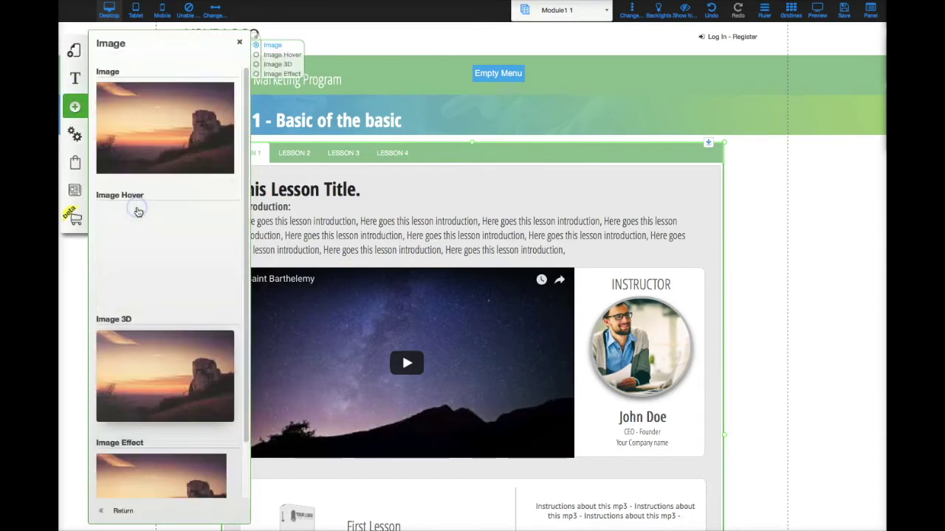
left_click_drag(143, 137, 336, 163)
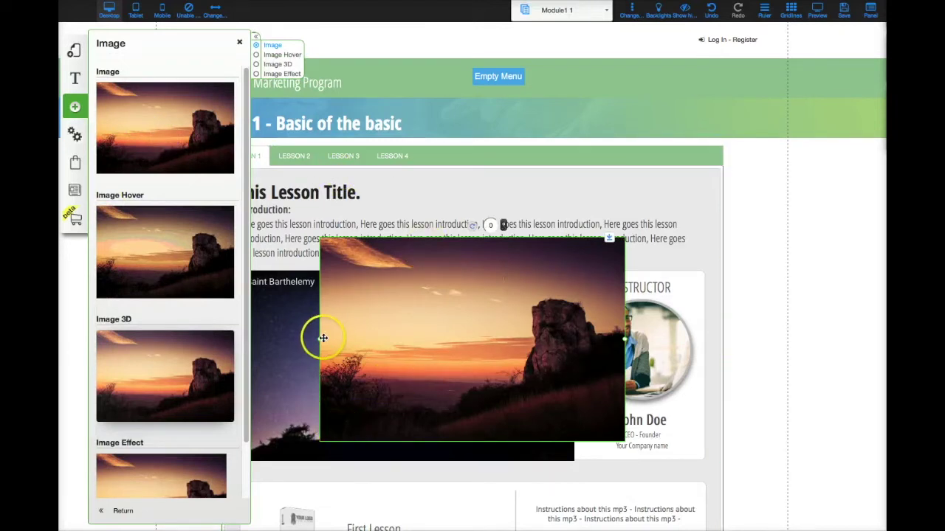
left_click_drag(322, 341, 668, 118)
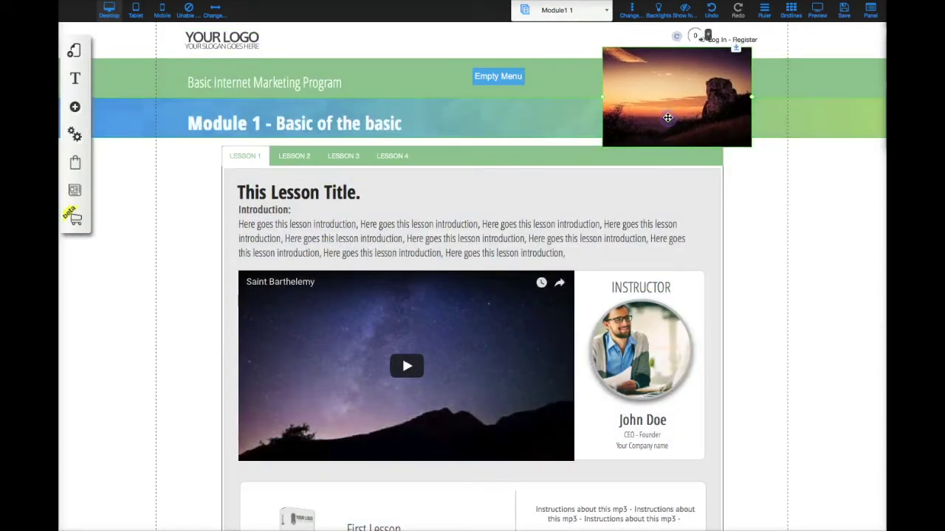
Replace the image with the Video Sales Page icon from the SalesFunnel icons collection and shrink it to fit the Module 1 title band
left_click(657, 117)
left_click(448, 136)
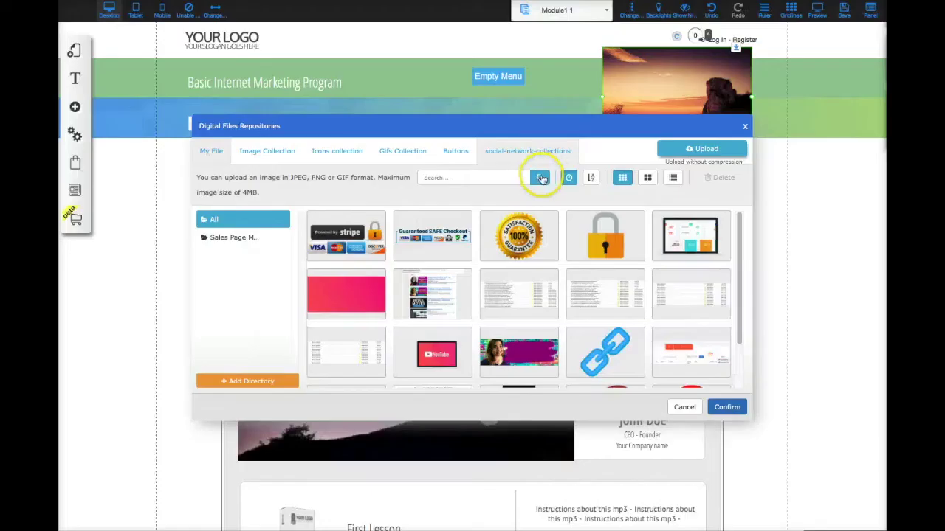
left_click(285, 155)
left_click(325, 154)
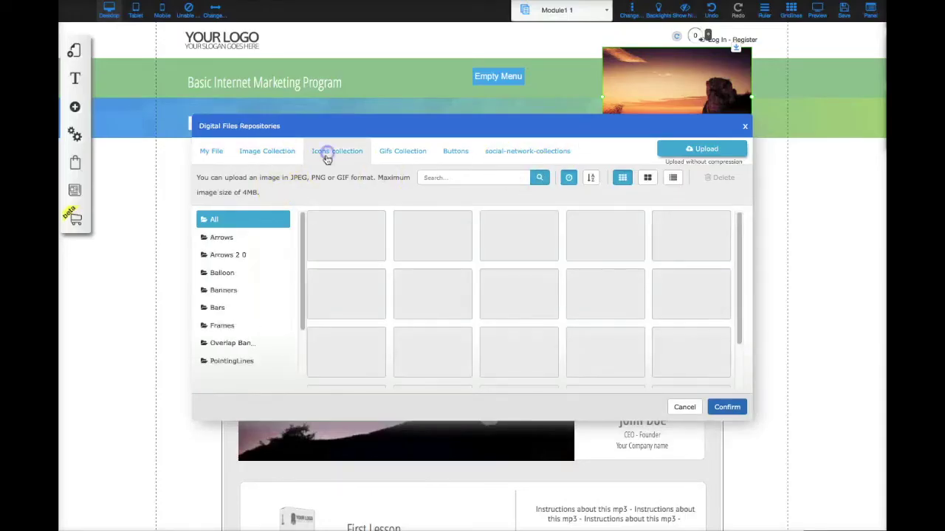
left_click(235, 277)
scroll(236, 284, "down", 1)
left_click(225, 336)
left_click(229, 352)
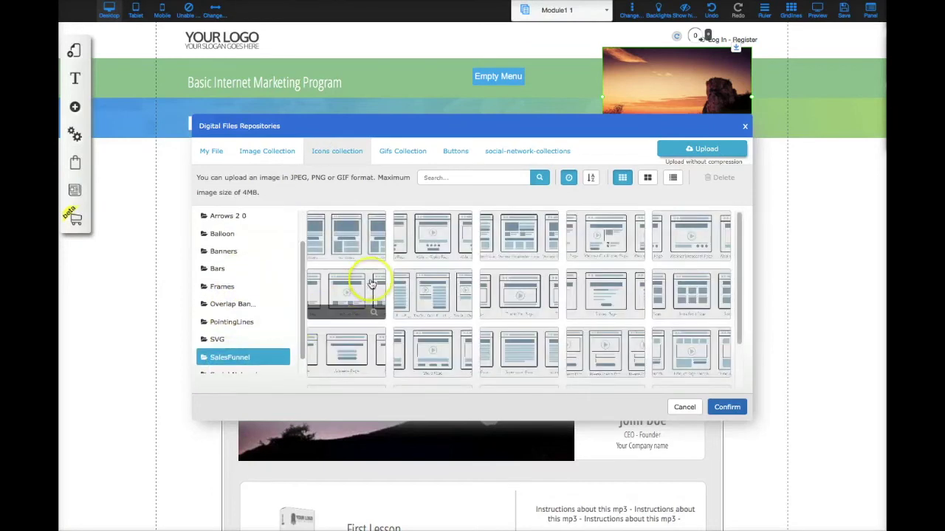
left_click(356, 290)
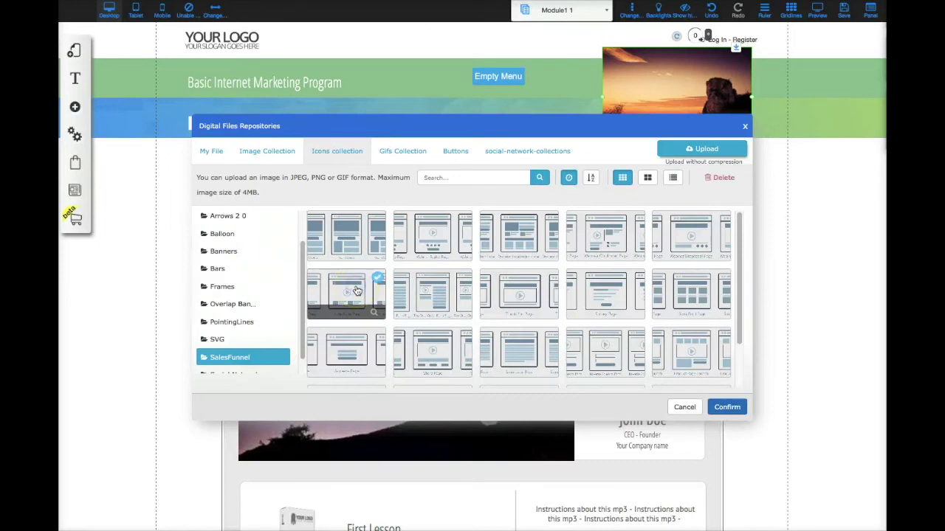
left_click(723, 407)
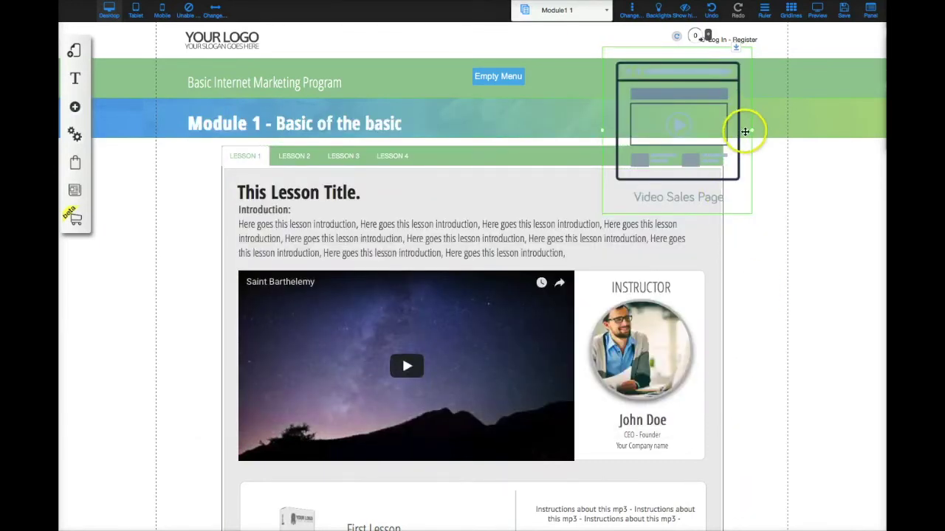
left_click_drag(751, 133, 706, 126)
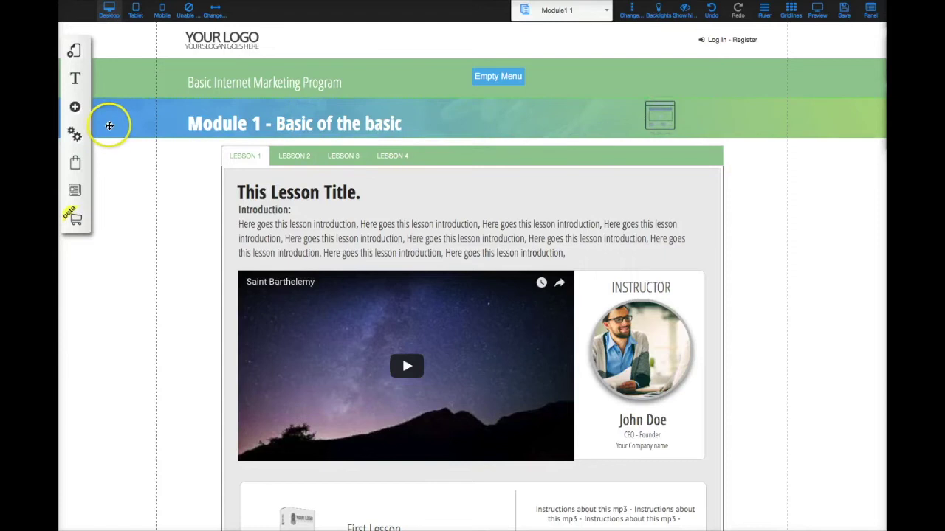
Add the coloured square-icon social bar to the green header band beside the empty menu
left_click(77, 109)
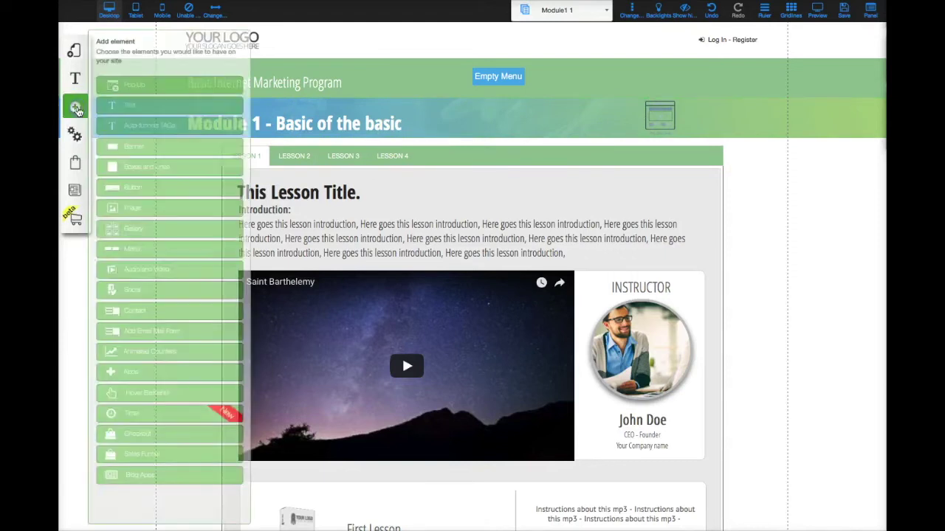
left_click_drag(175, 265, 142, 283)
left_click(131, 290)
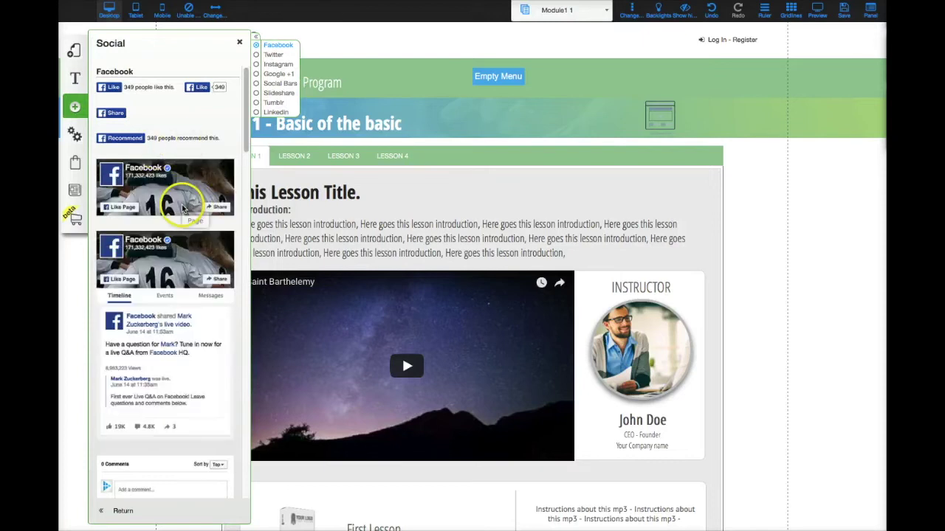
scroll(169, 390, "down", 5)
scroll(167, 392, "down", 10)
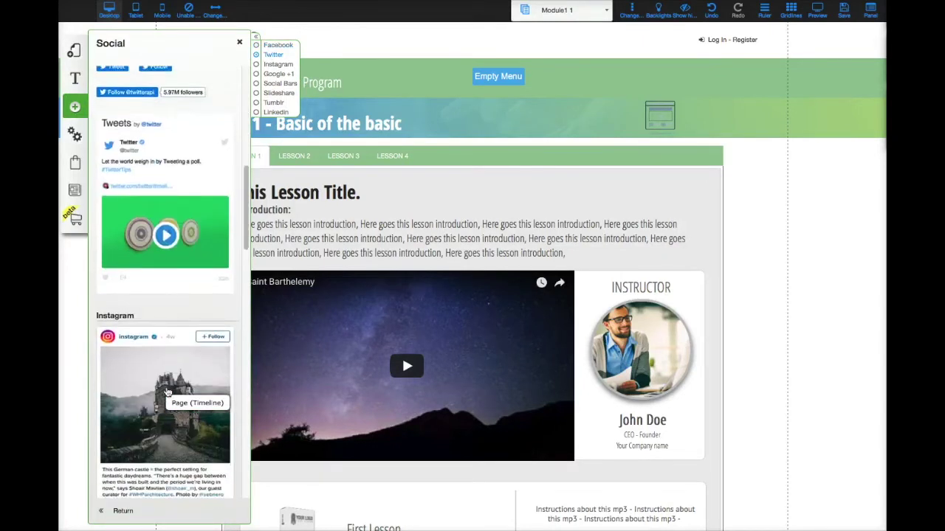
scroll(168, 392, "down", 6)
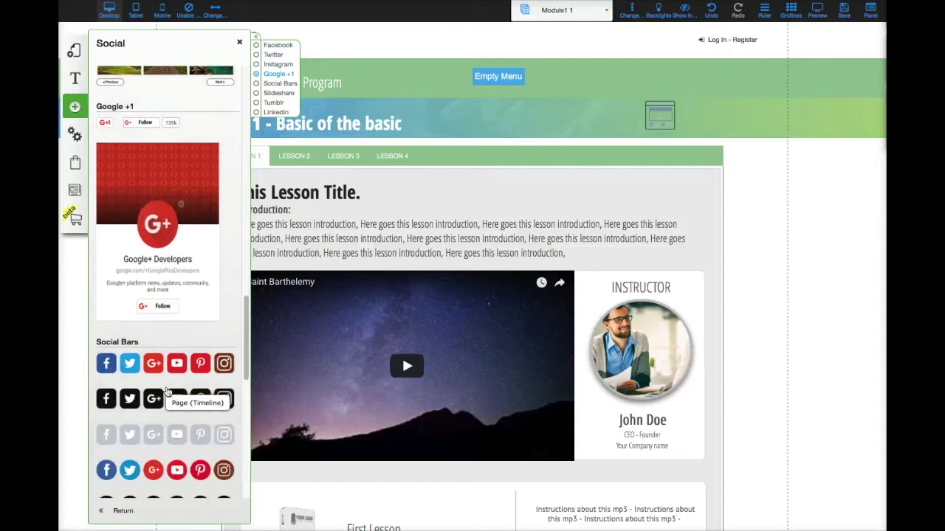
left_click_drag(129, 349, 592, 77)
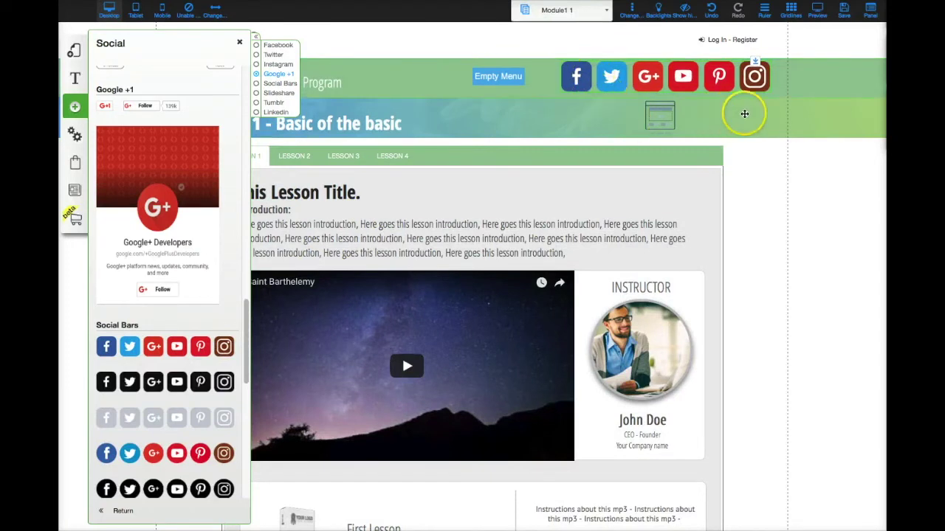
left_click(827, 181)
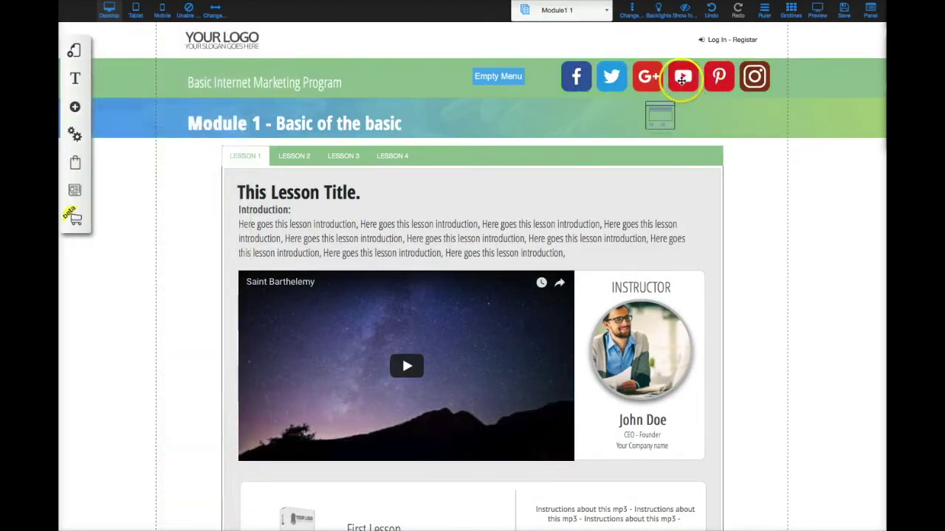
Delete the social network bar from the header band
left_click(682, 80)
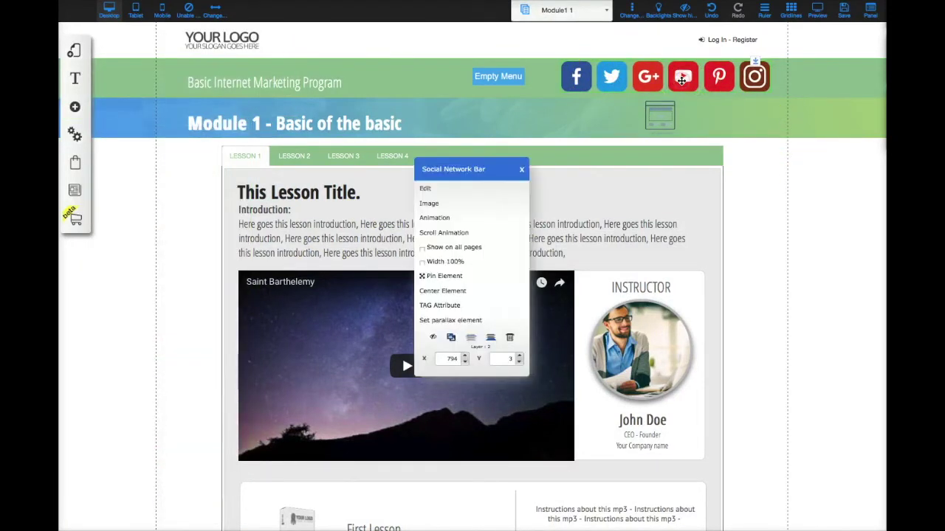
left_click(506, 337)
left_click(737, 177)
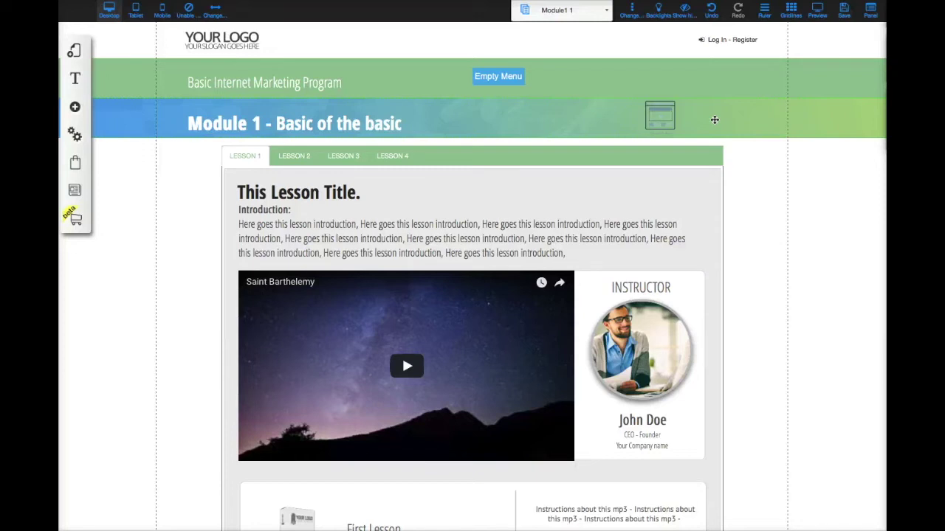
Display the Mind Market // Landing Page layout's Home page, look at its GET ACCESS NOW! button, and return to the layouts list
left_click(73, 50)
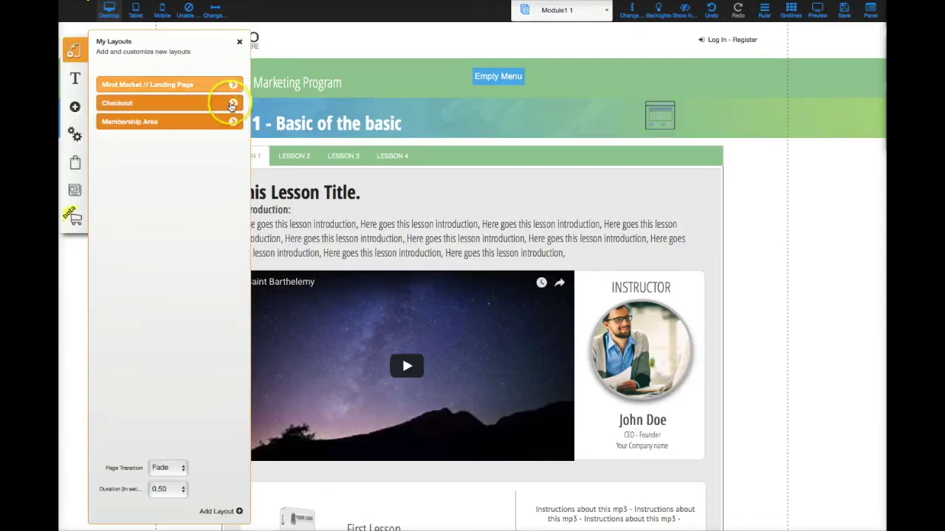
left_click(212, 85)
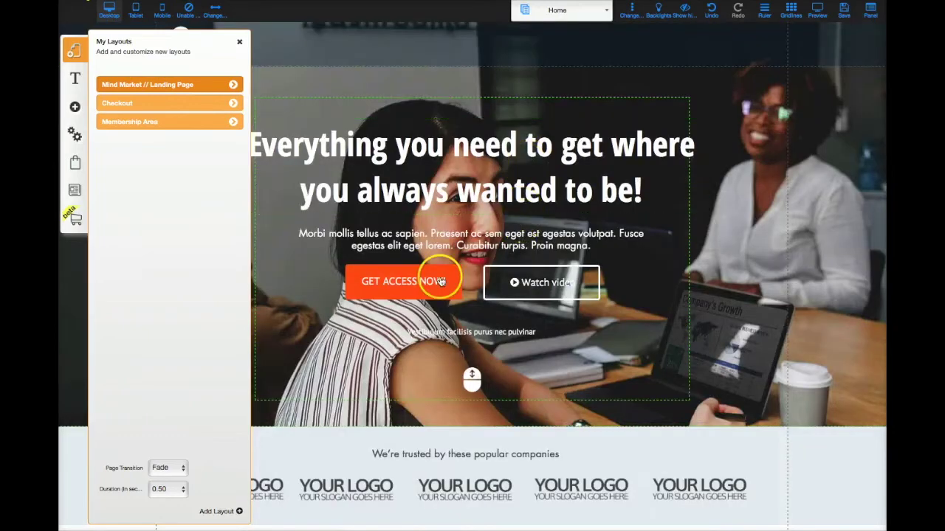
left_click(439, 281)
left_click(74, 50)
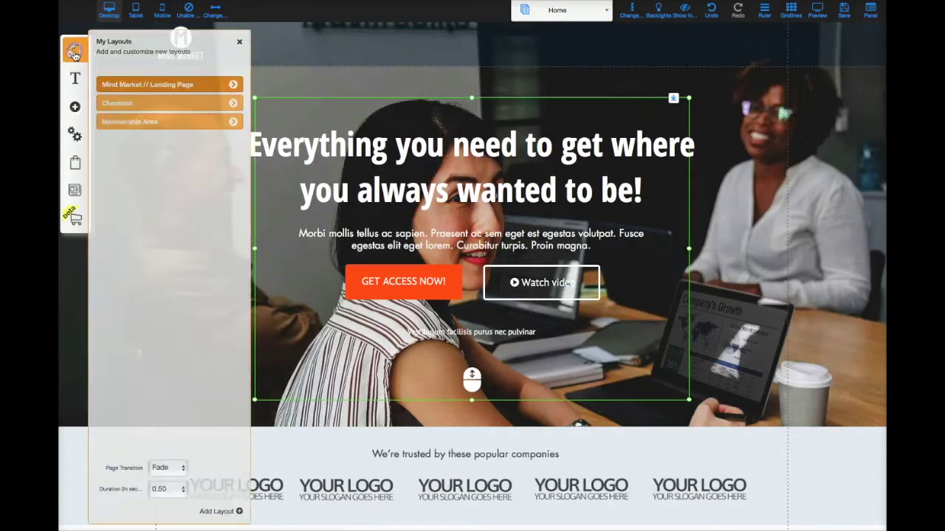
Rename the Checkout layout's Home 1 page to Checkout, set its address to Checkout as well, and save the page settings
left_click(187, 104)
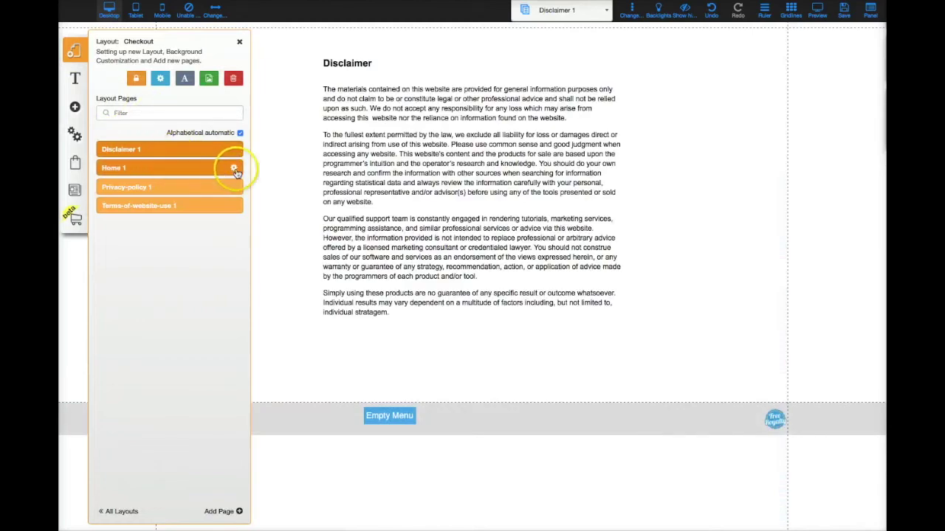
left_click(234, 168)
left_click_drag(152, 152, 97, 152)
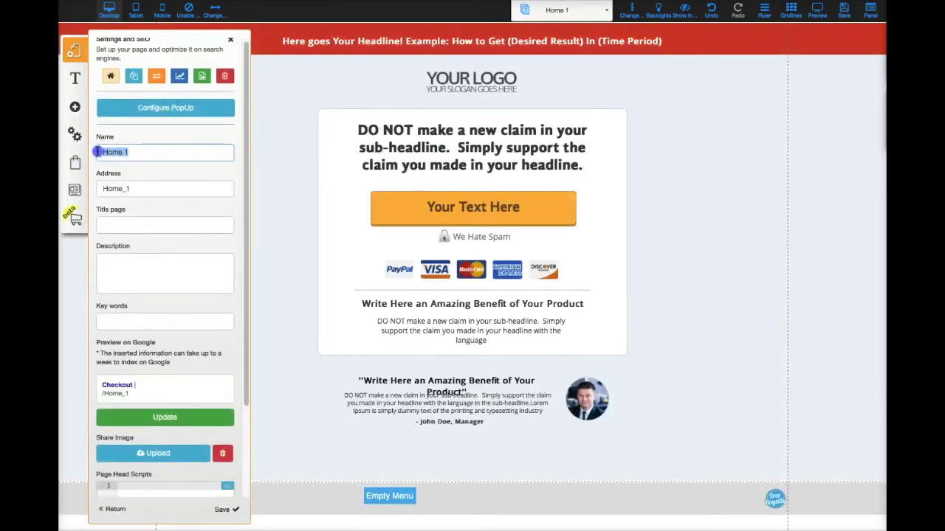
type("Checkout")
key("Tab")
type("Check")
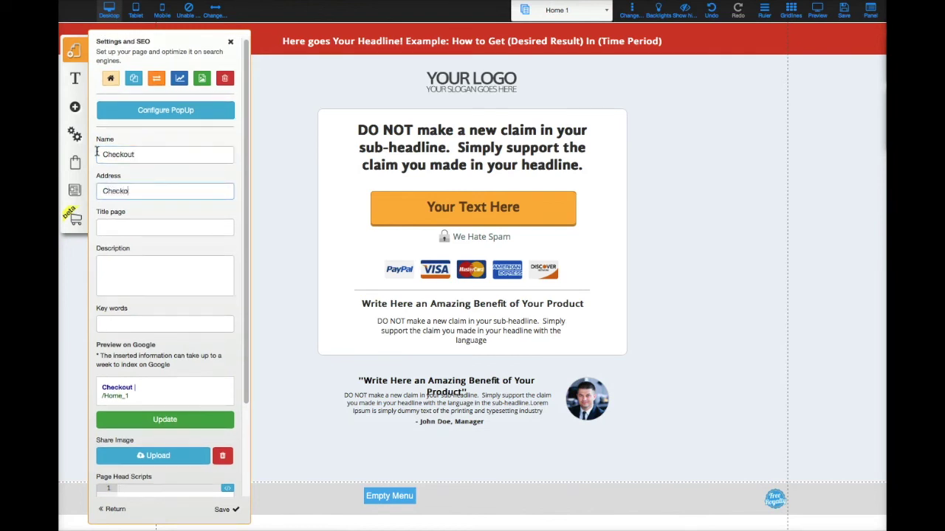
left_click(223, 510)
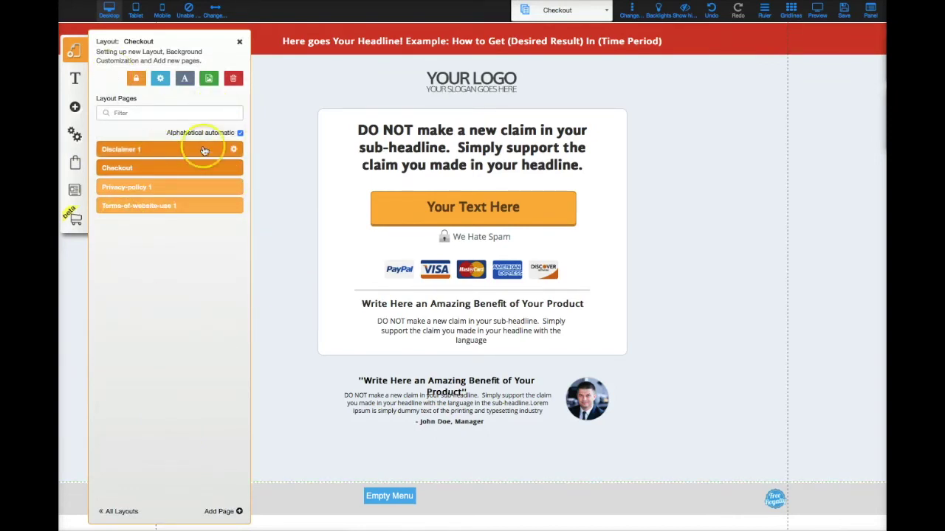
On the landing page layout's Home page, link the GET ACCESS NOW! button to the Checkout page, opening in the same tab
left_click(119, 511)
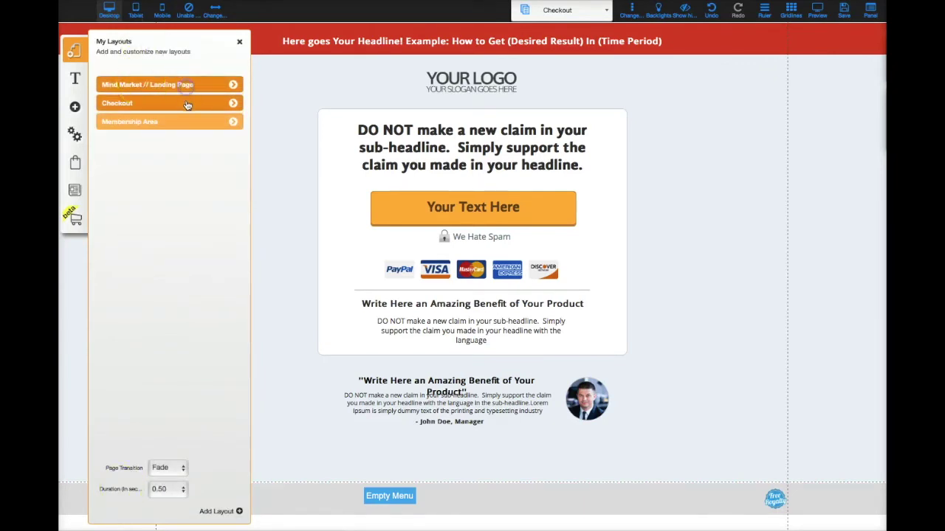
left_click(234, 85)
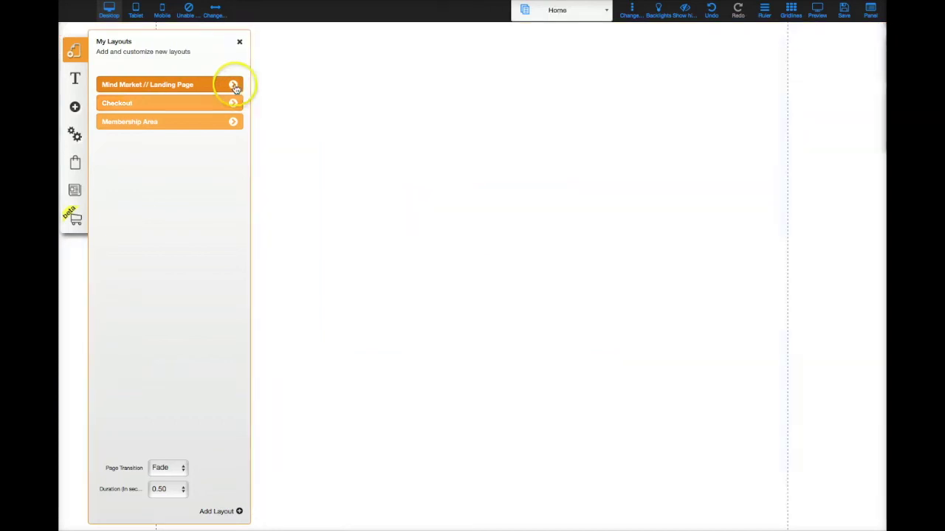
left_click(384, 286)
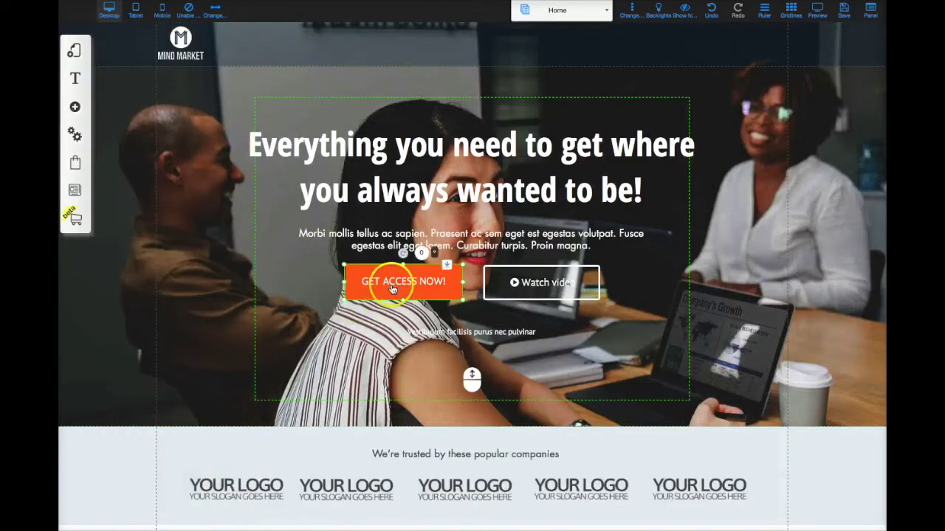
left_click(392, 288)
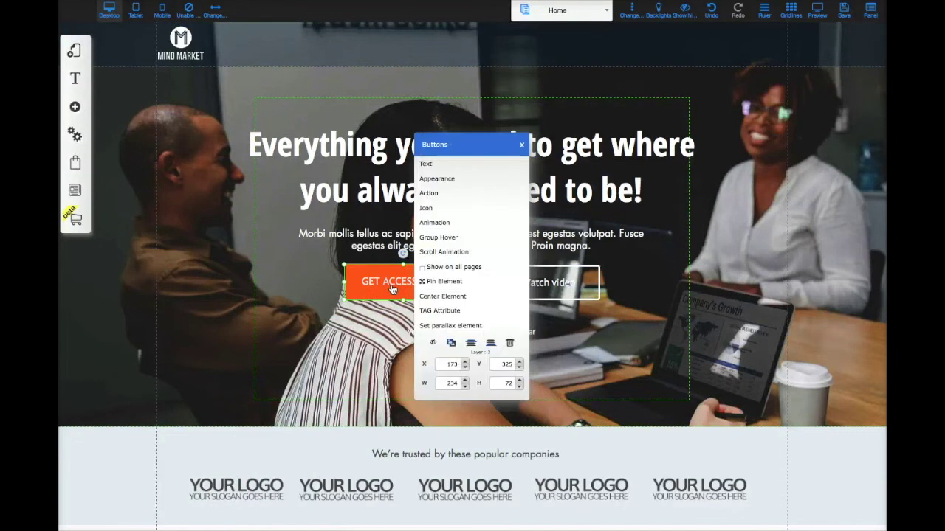
left_click(429, 195)
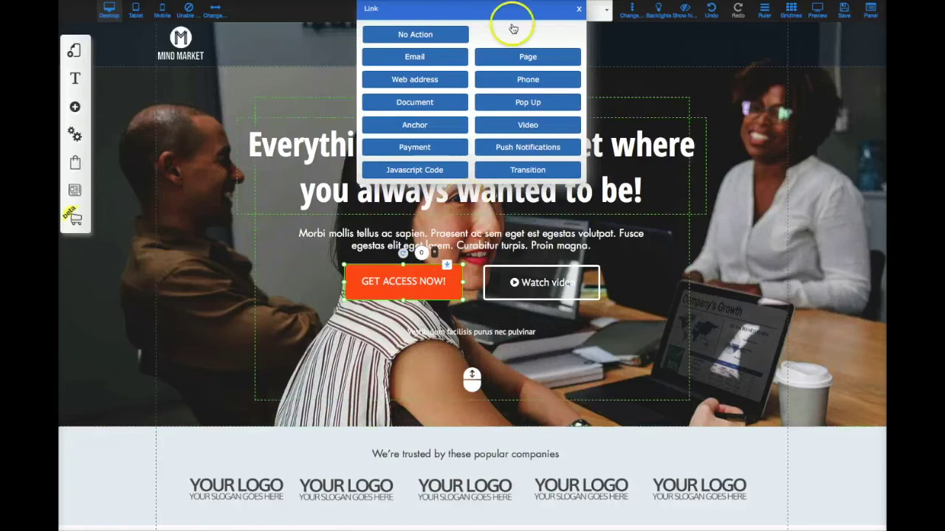
left_click(511, 64)
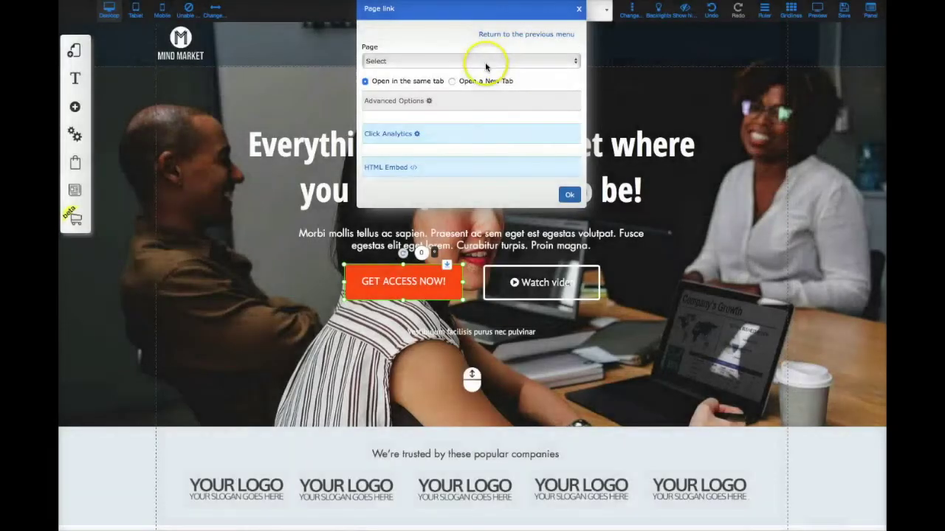
left_click(486, 63)
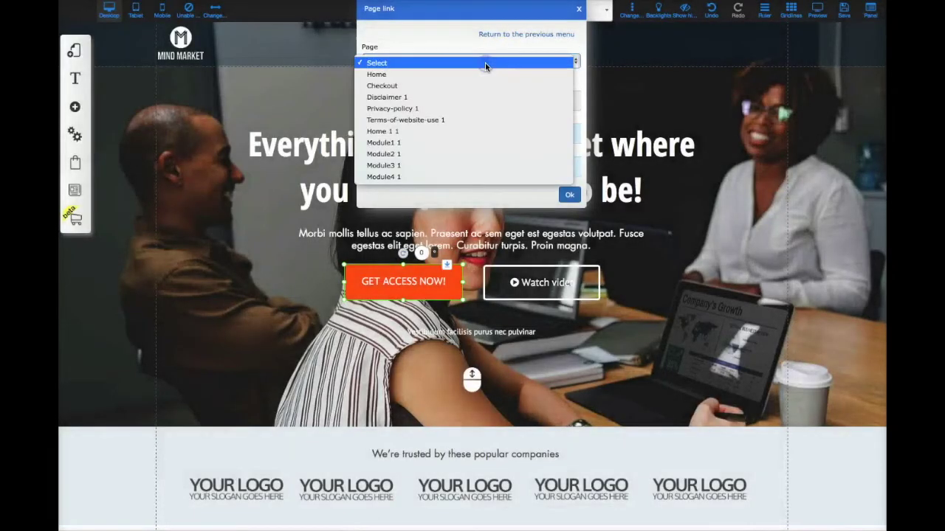
left_click(392, 87)
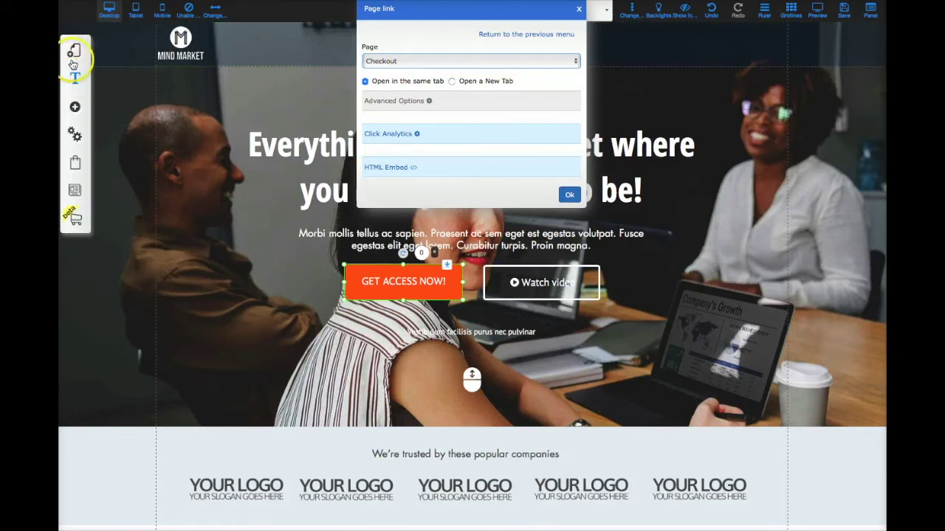
left_click(569, 196)
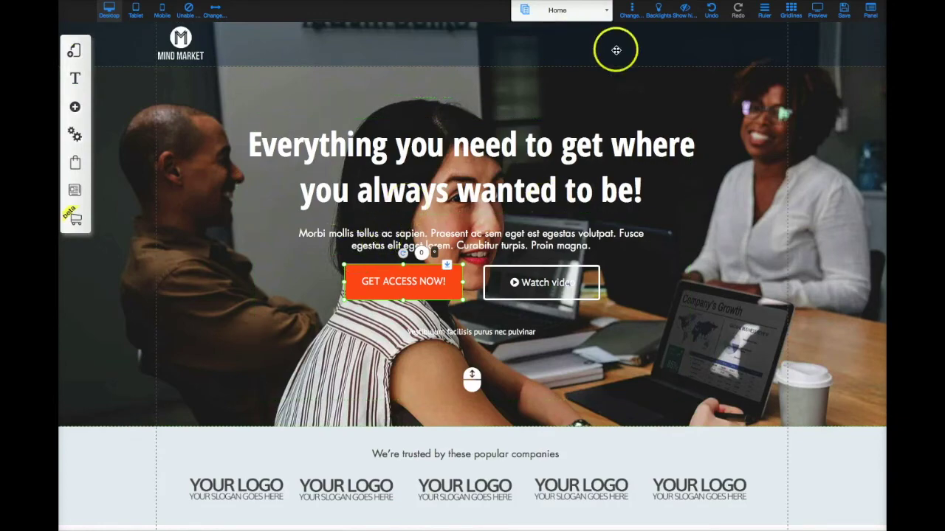
Save all listed site changes, including the Membership Area and Checkout layouts, and dismiss the alert
left_click(842, 22)
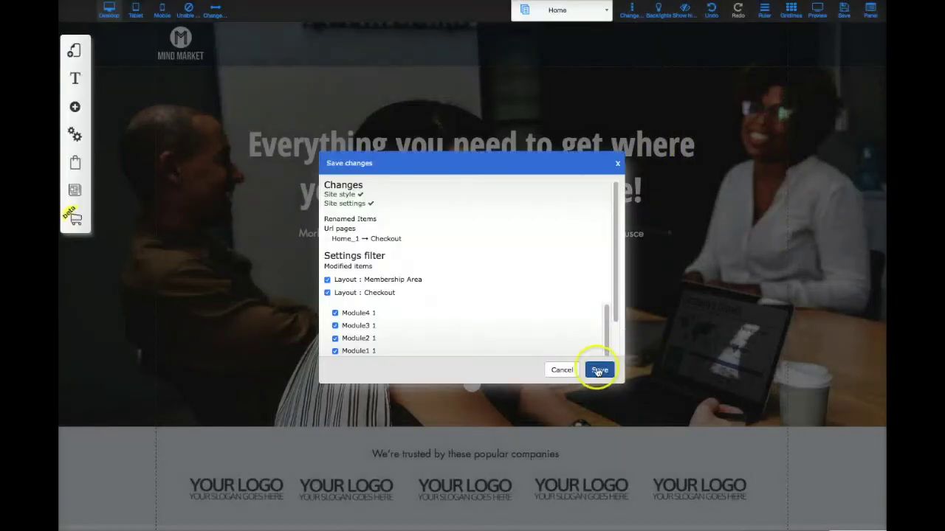
left_click(600, 369)
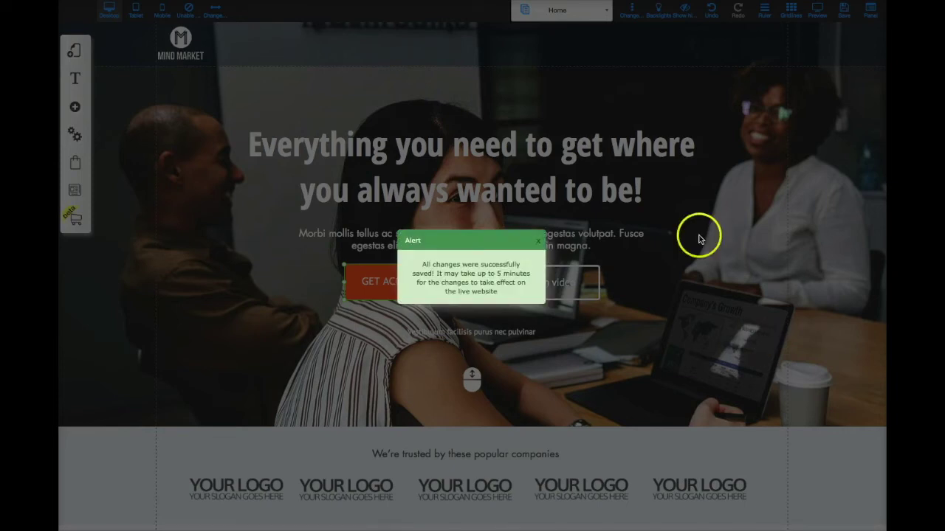
left_click(538, 244)
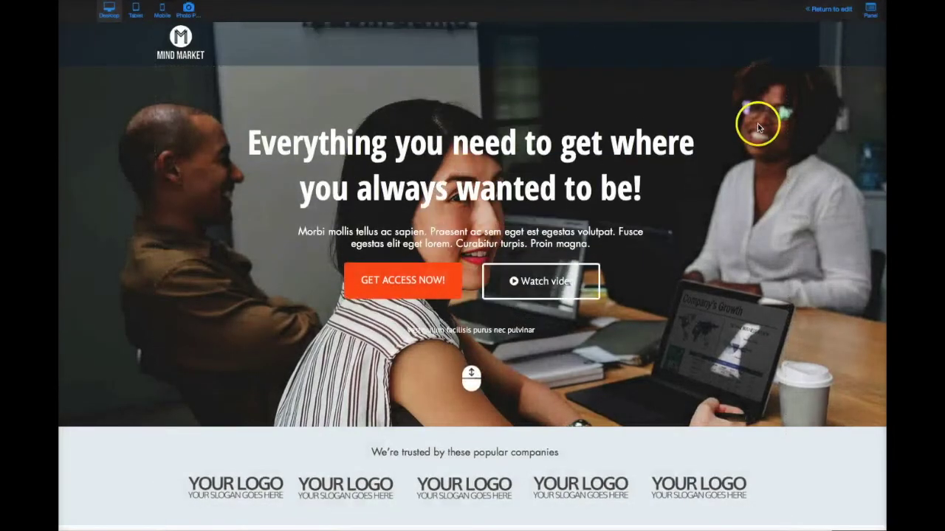
Test the GET ACCESS NOW! button in the site preview and try the orange button on the Checkout page
left_click(414, 288)
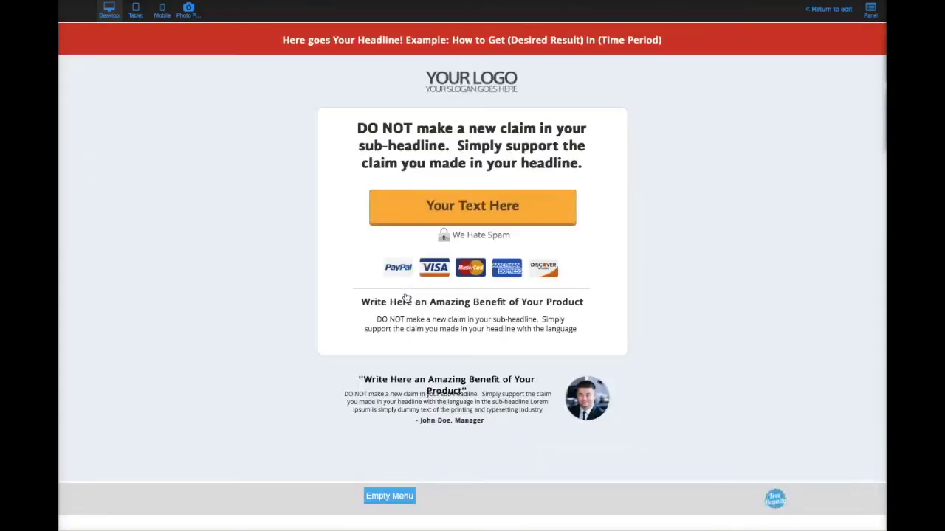
left_click(415, 205)
left_click(625, 240)
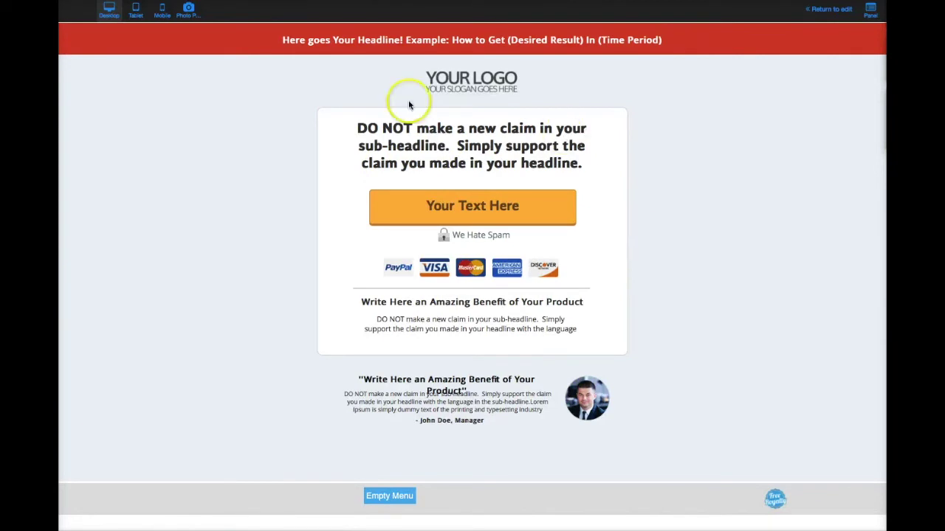